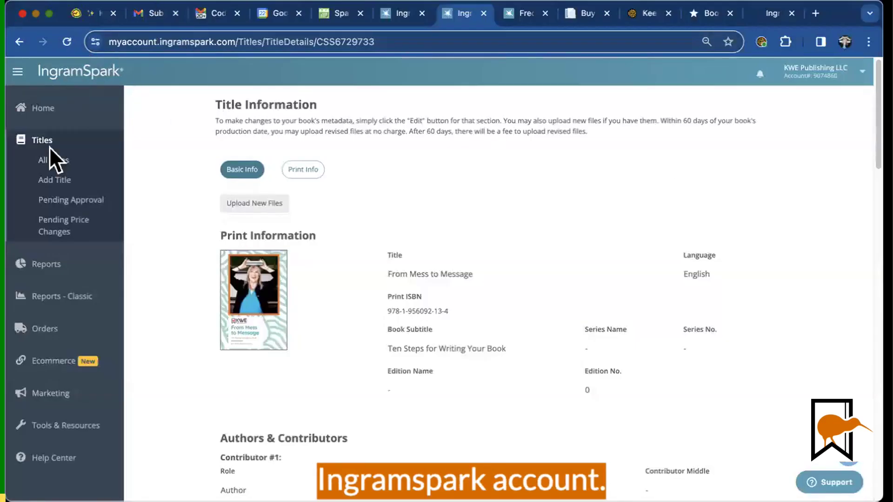
Open the Ecommerce 'Share & Sell Your Book' dashboard and scroll to the Create a Link button
left_click(63, 363)
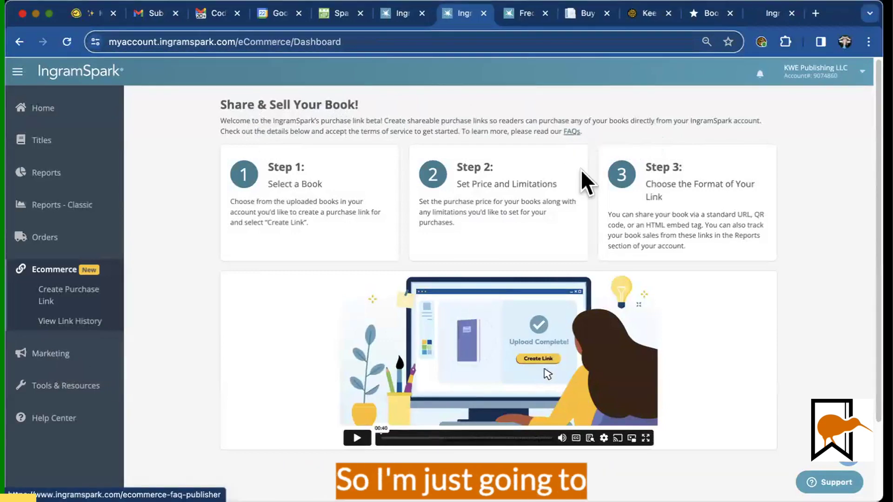
scroll(580, 175, "down", 2)
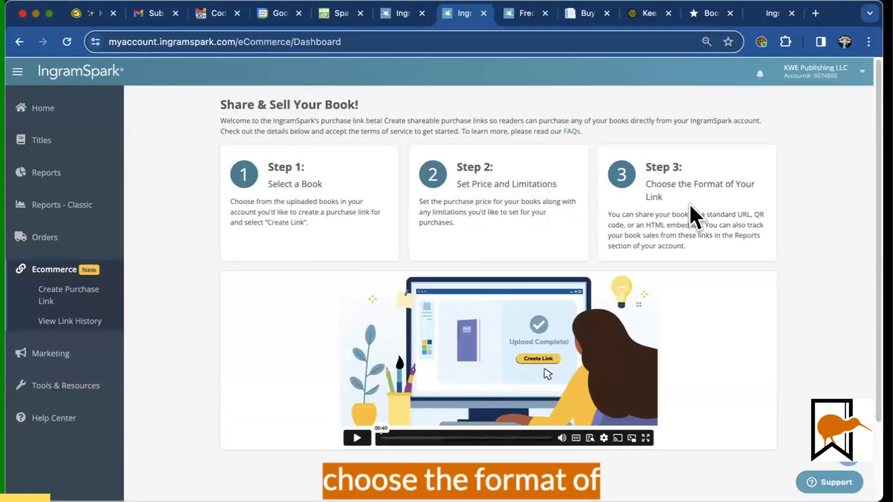
scroll(689, 204, "down", 3)
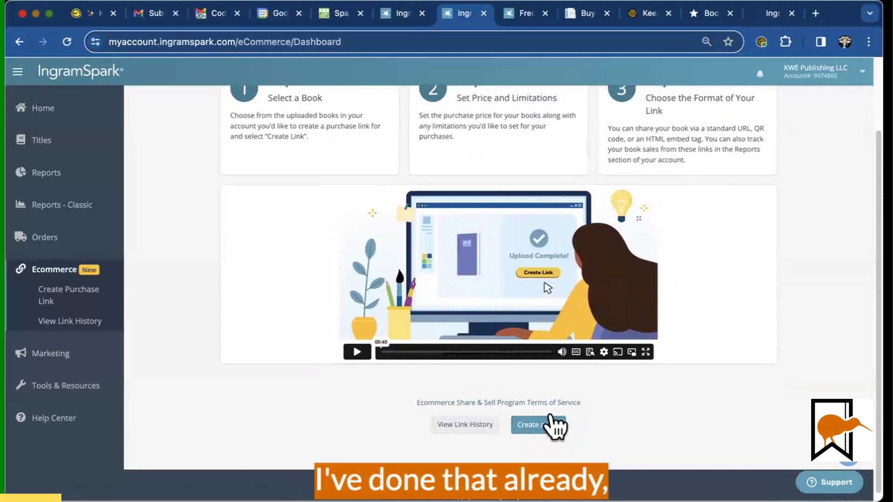
scroll(551, 425, "up", 1)
scroll(554, 423, "down", 1)
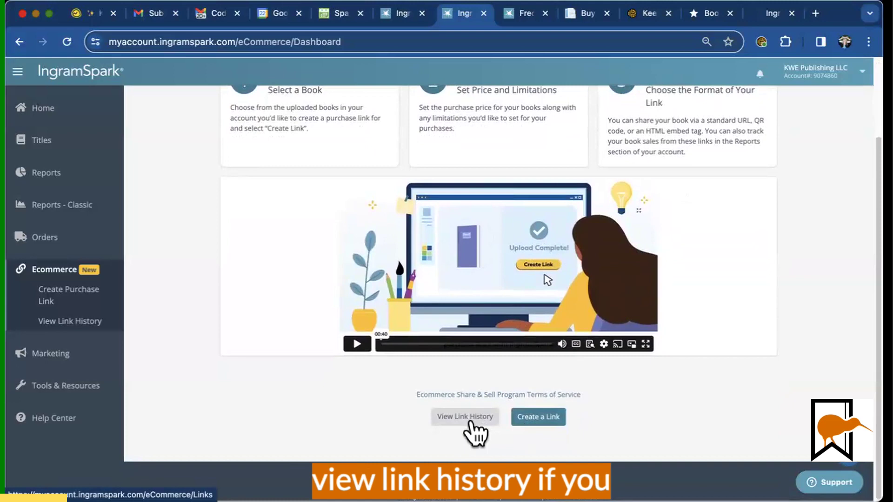
Start a purchase link for From Mess to Message named 'Book Signing April 6'
left_click(542, 417)
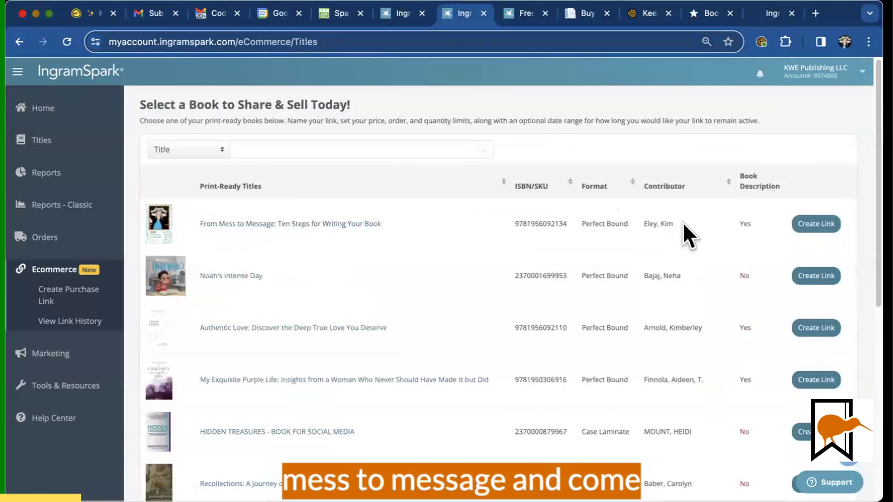
left_click(816, 223)
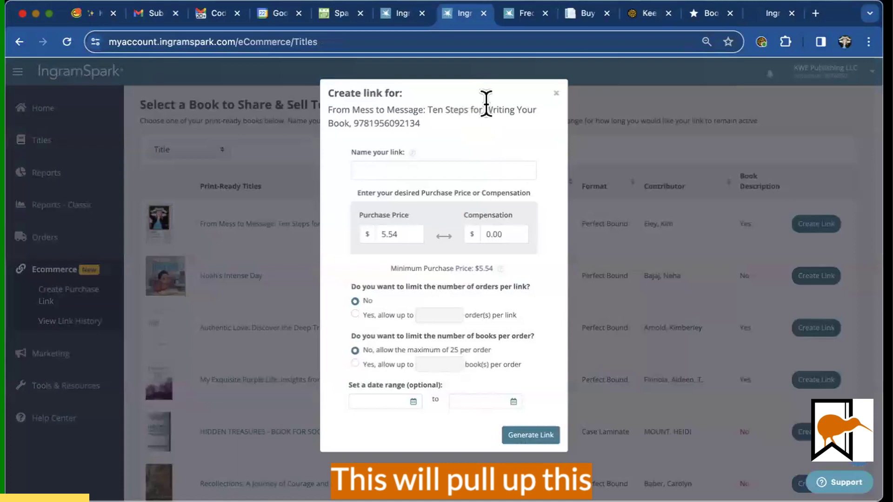
left_click(395, 170)
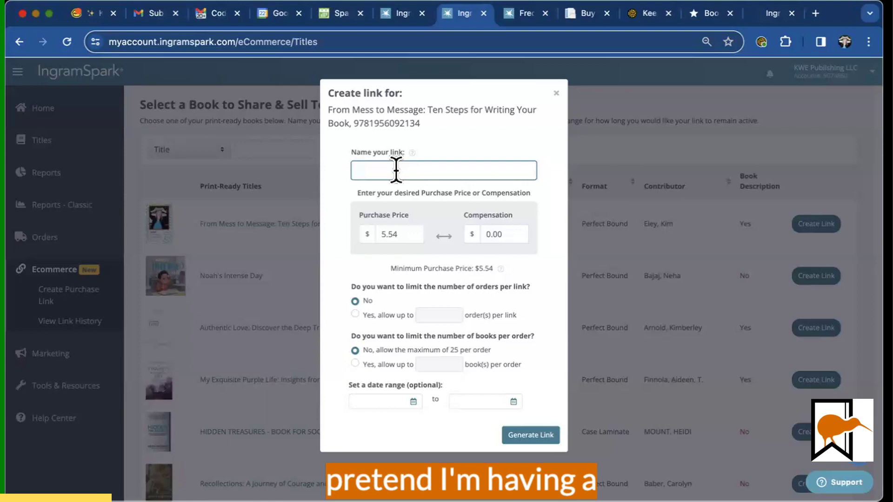
type("Book")
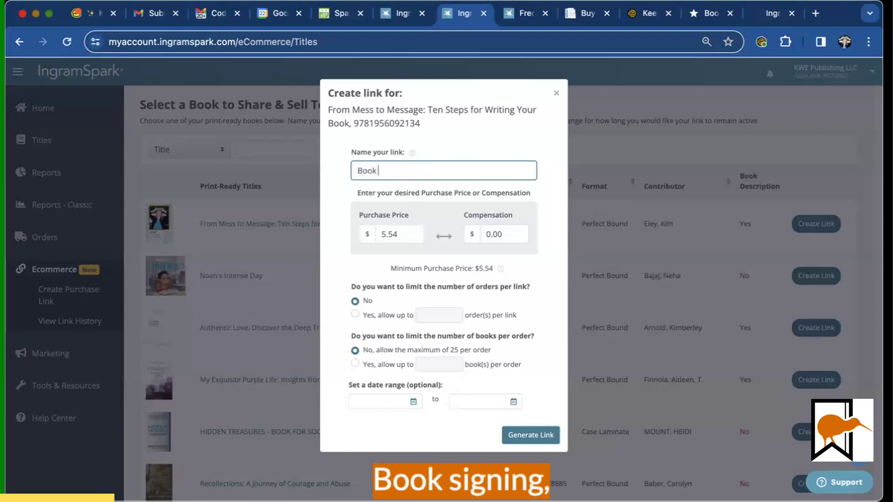
type(" Signing")
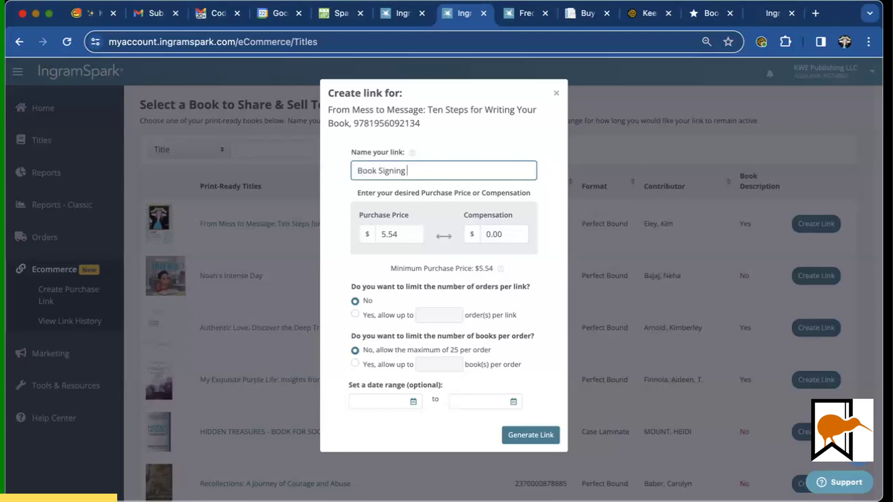
type(" April 6")
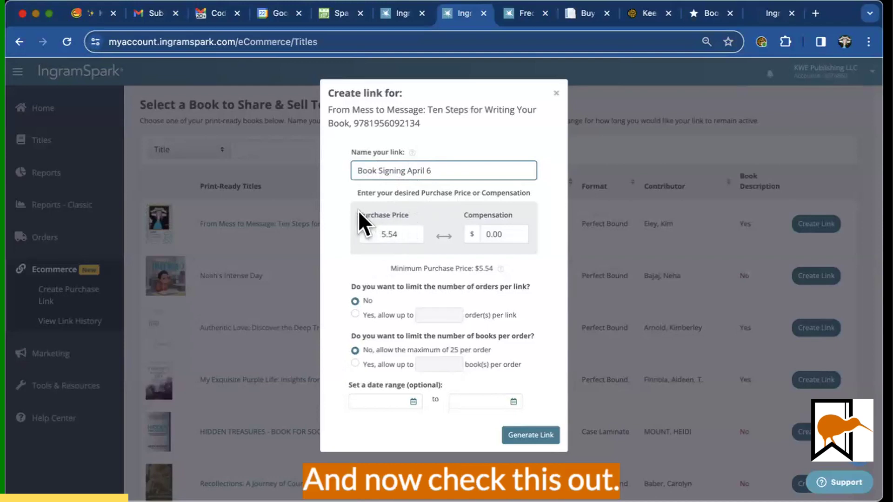
Change the purchase price from 5.54 to 9.00 so compensation recalculates
double_click(384, 215)
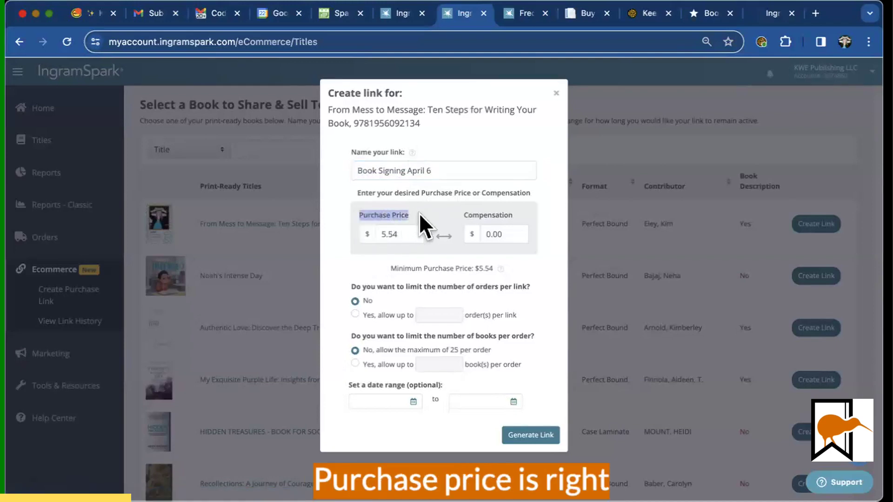
triple_click(393, 216)
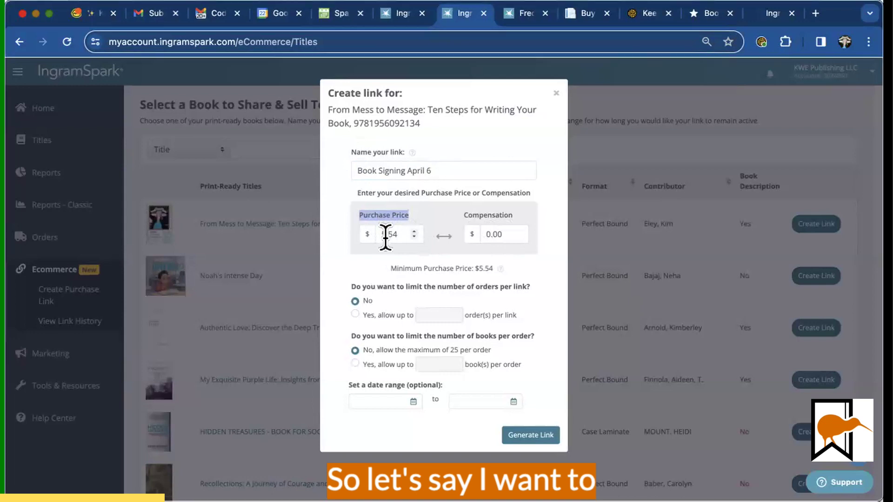
left_click(386, 237)
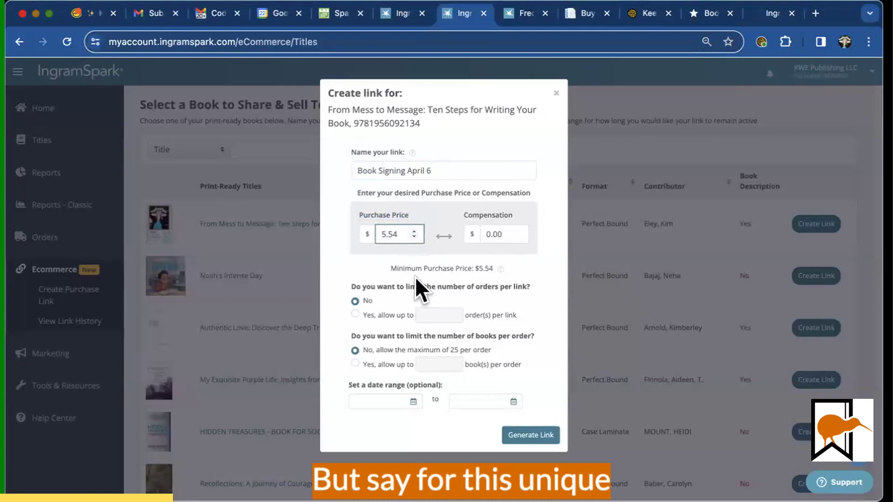
key("Right")
key("Right")
key("Right")
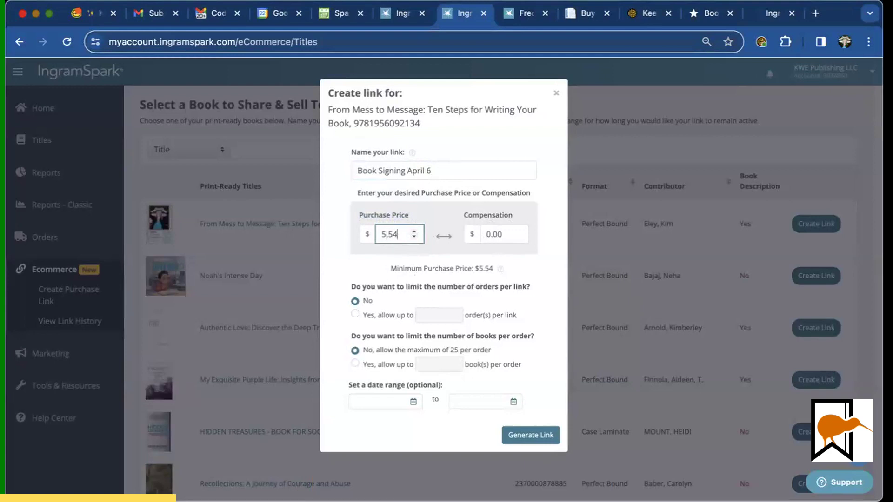
key("BackSpace")
key("BackSpace")
key("BackSpace")
key("BackSpace")
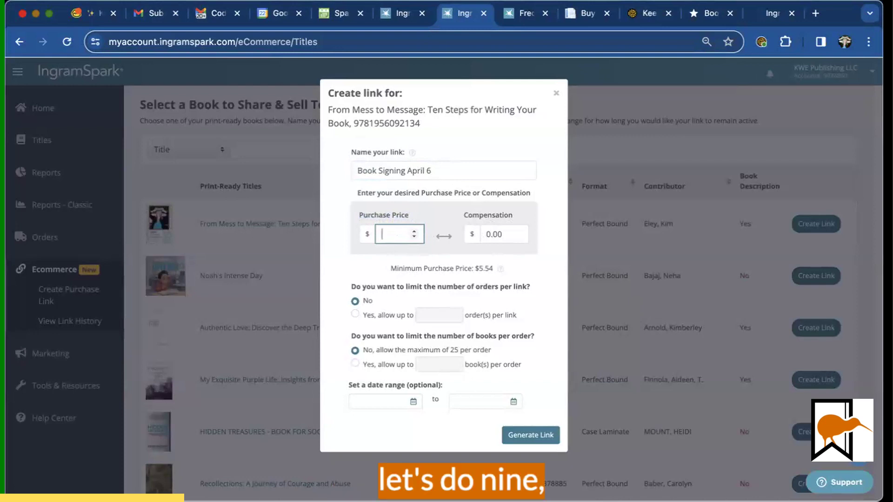
type("9.00")
key("Tab")
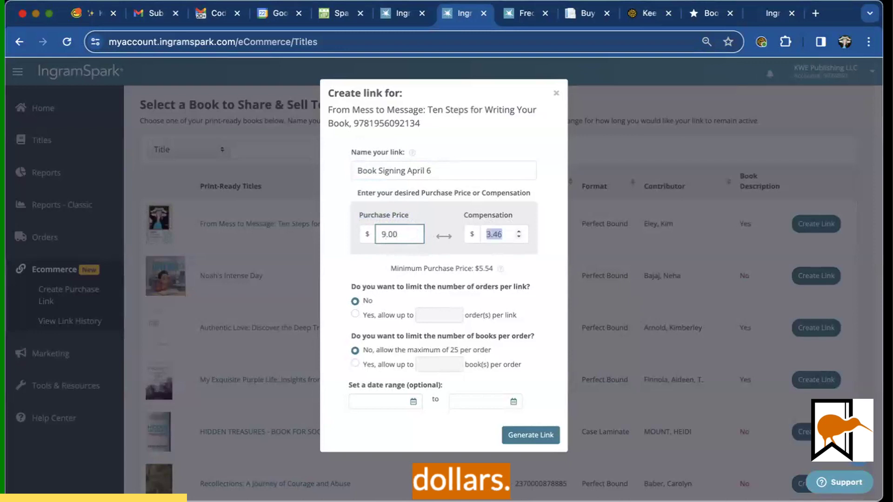
left_click(527, 252)
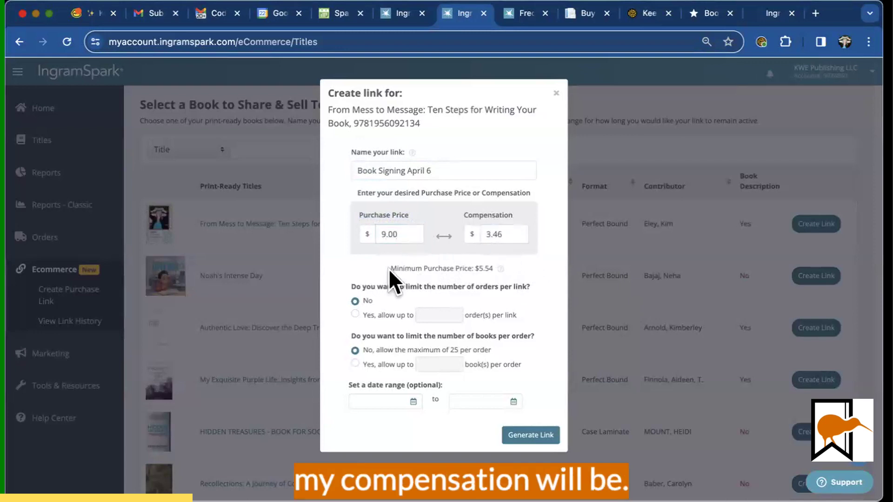
Test a 5.00 price against the 5.54 minimum, then restore 9.00 for 3.46 compensation
triple_click(412, 268)
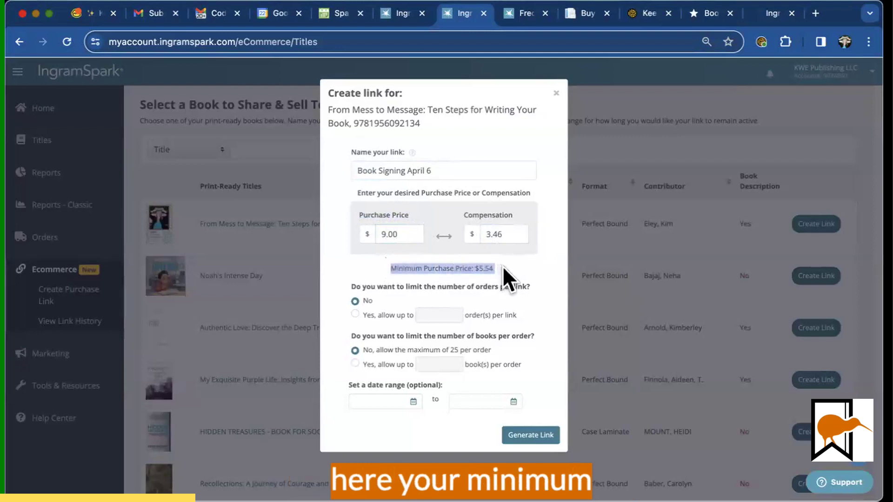
double_click(399, 234)
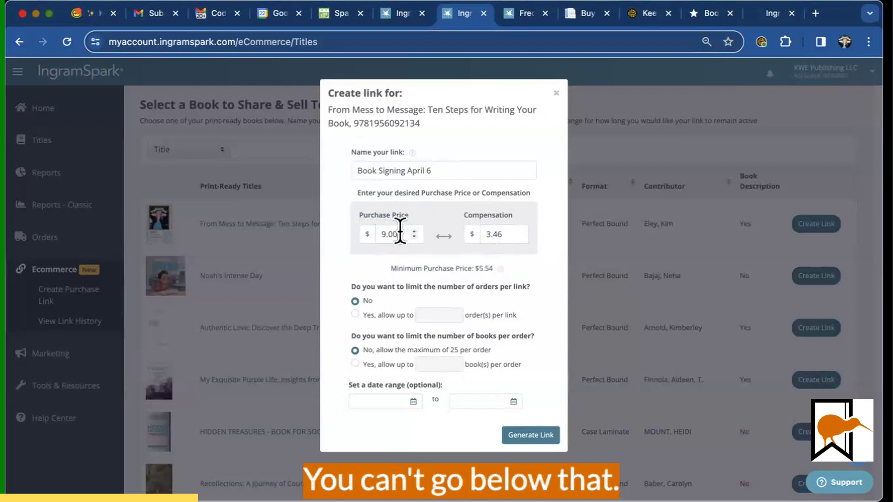
type("5.00")
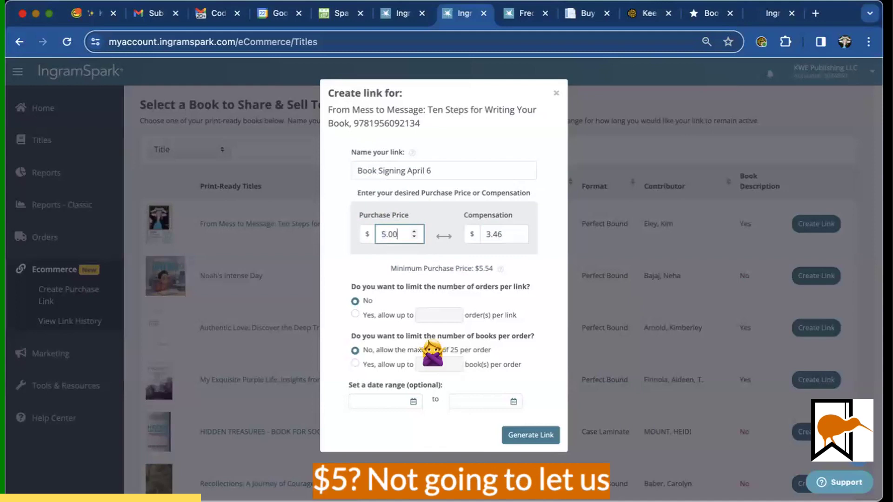
key("Tab")
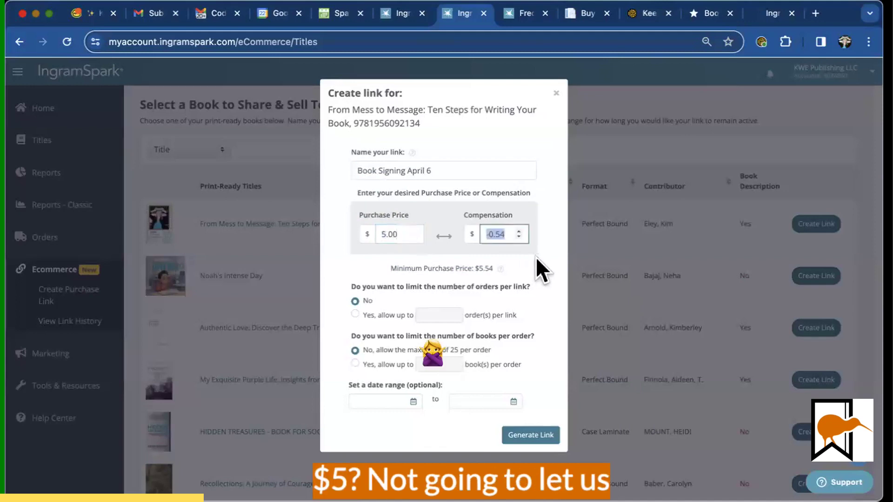
double_click(382, 234)
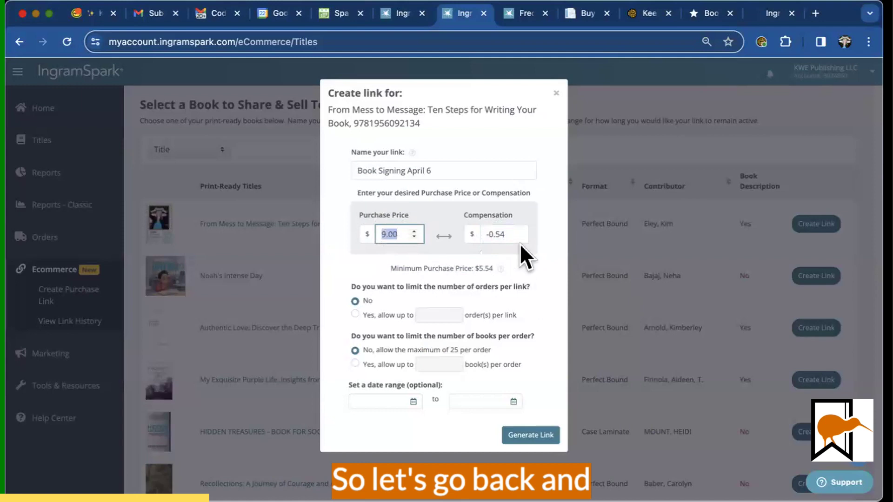
key("Tab")
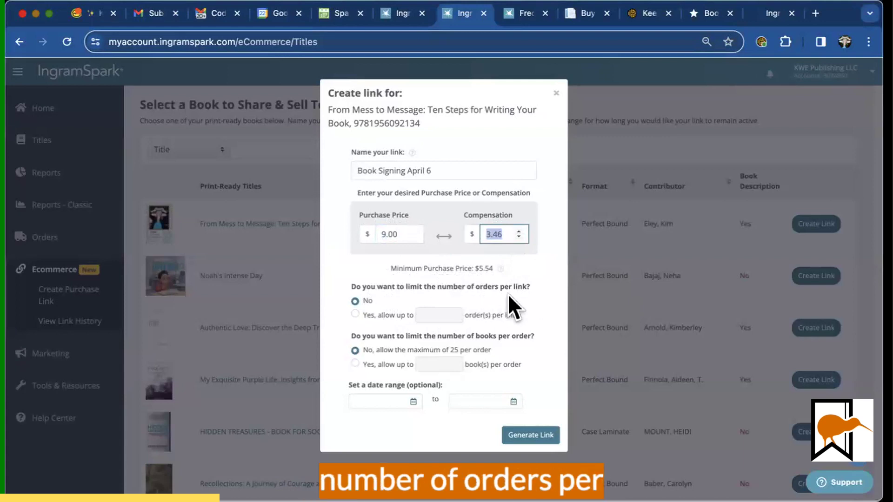
Limit the link to at most 20 orders
left_click(355, 314)
left_click(426, 316)
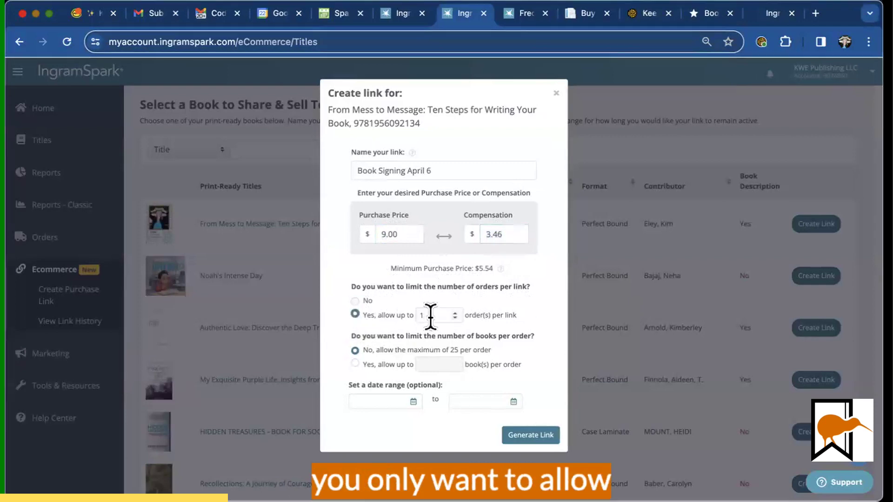
key("BackSpace")
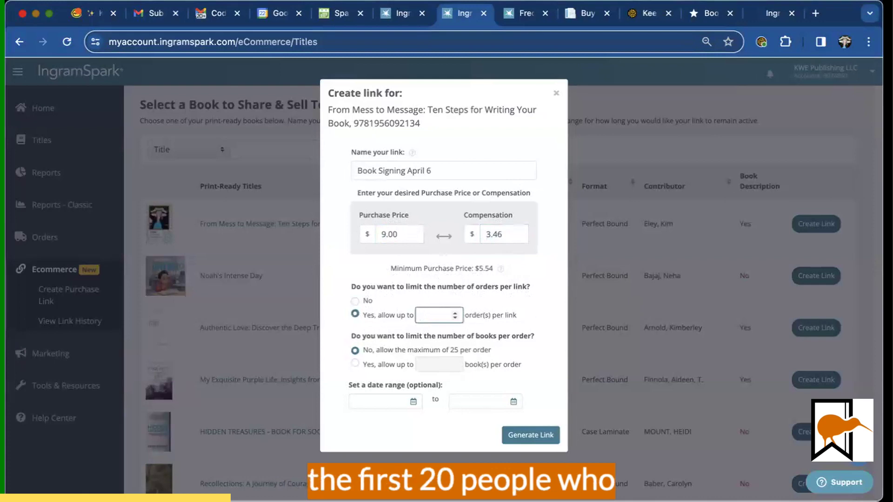
type("20")
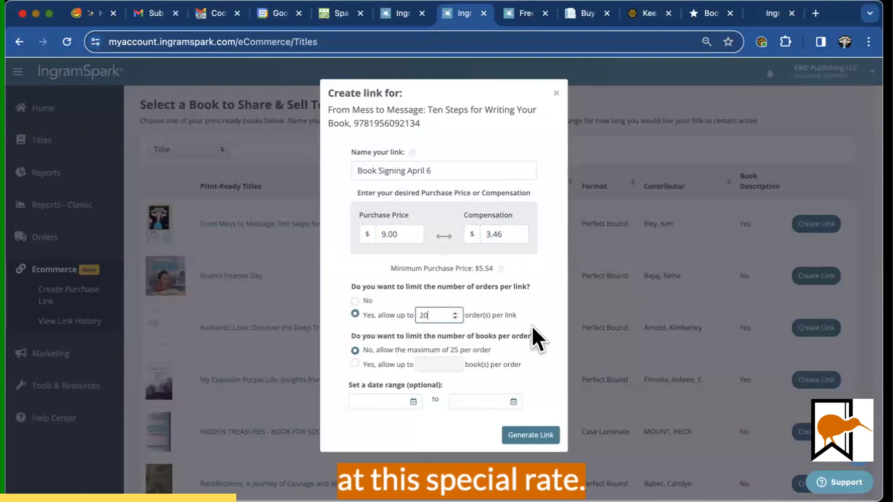
key("Tab")
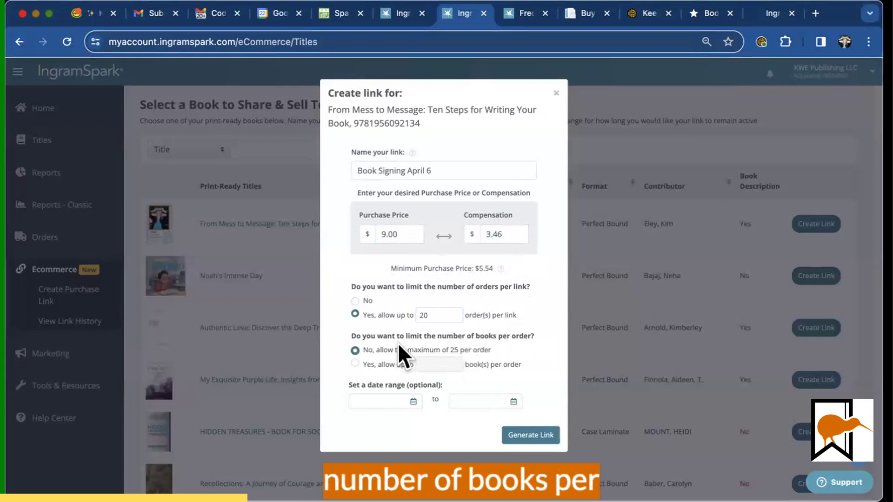
Cap each order at 3 books
left_click(355, 364)
left_click(441, 362)
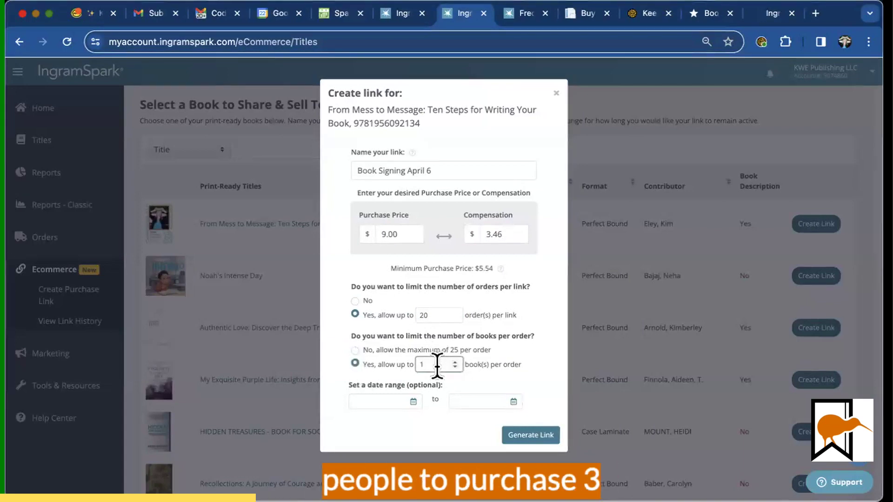
key("BackSpace")
type("3")
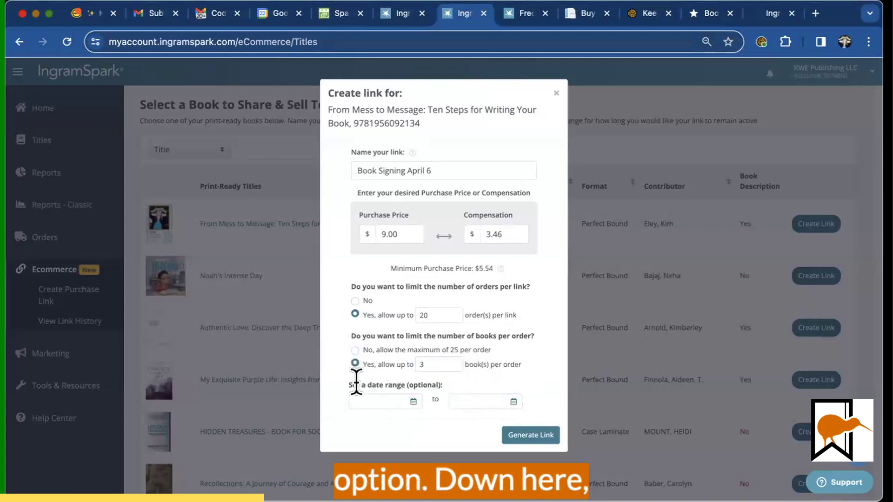
Set the link's start date to 6 April 2024
left_click_drag(349, 385, 459, 390)
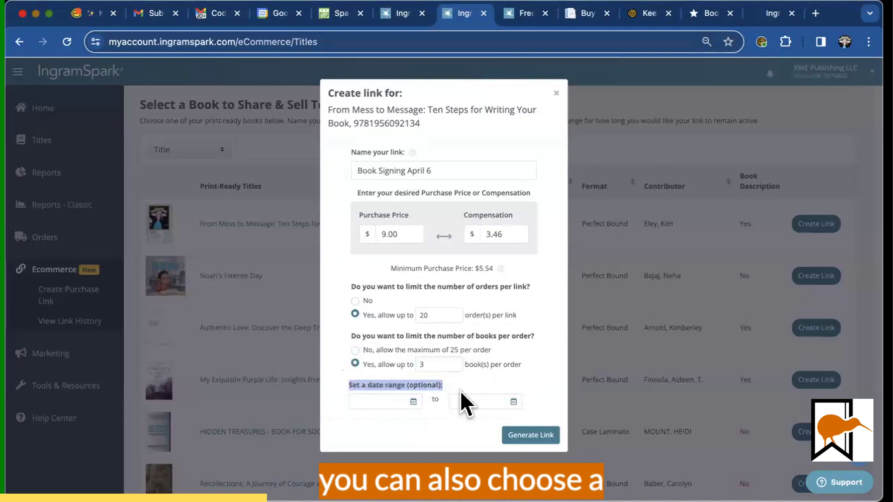
left_click(412, 404)
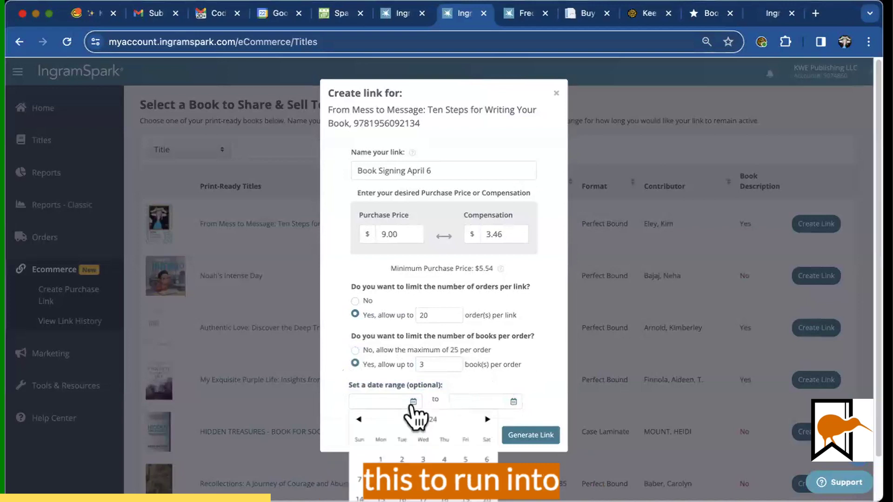
left_click(486, 419)
left_click(486, 419)
left_click(486, 419)
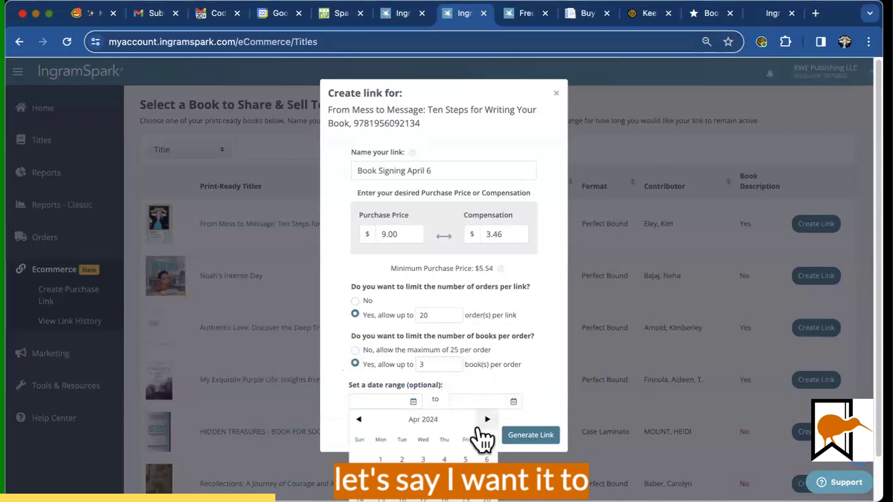
left_click(486, 458)
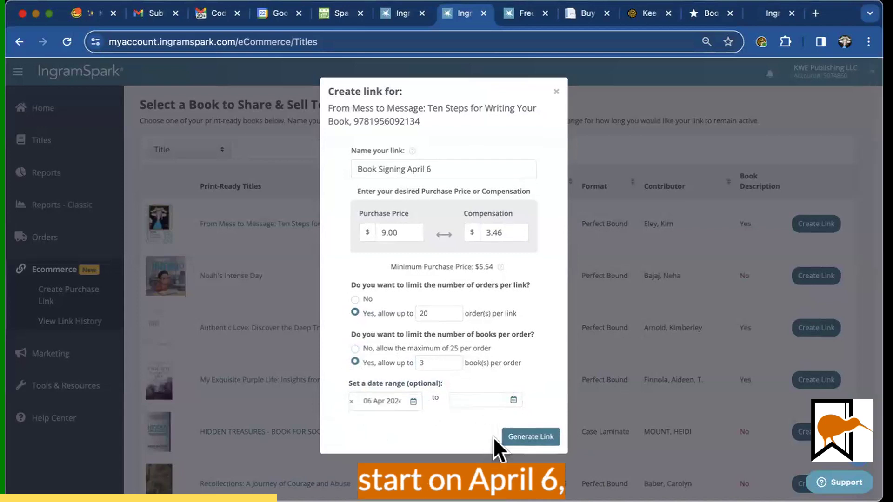
Set the link's end date to 9 April 2024
left_click(513, 400)
scroll(512, 386, "down", 2)
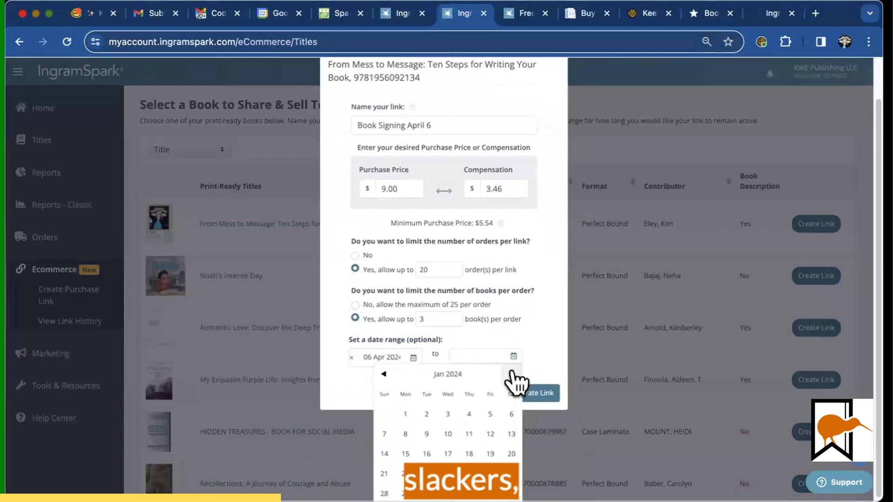
left_click(512, 374)
left_click(511, 374)
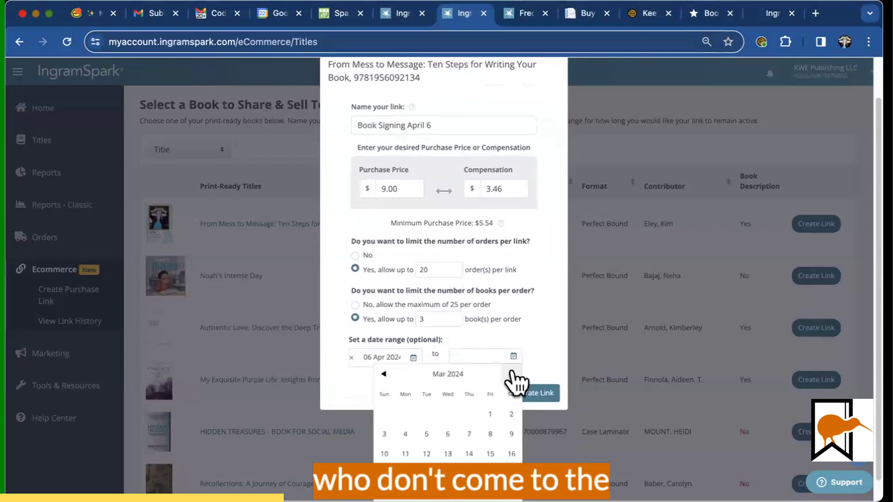
left_click(512, 374)
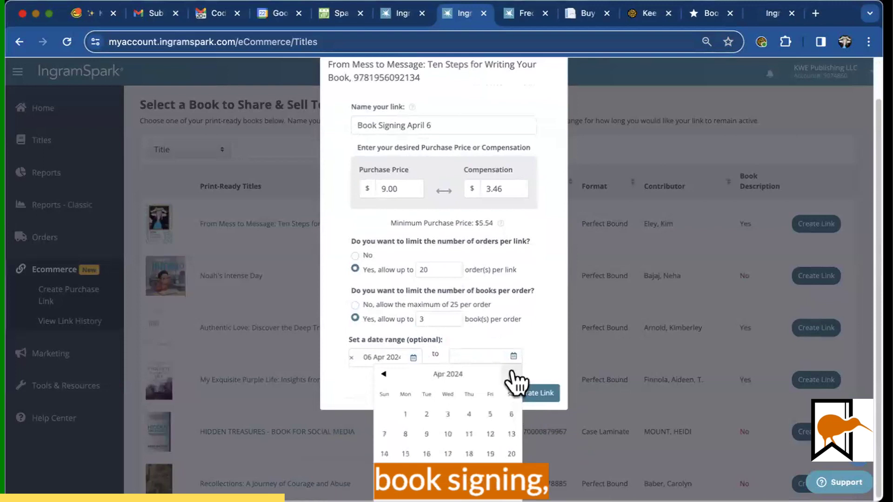
left_click(427, 434)
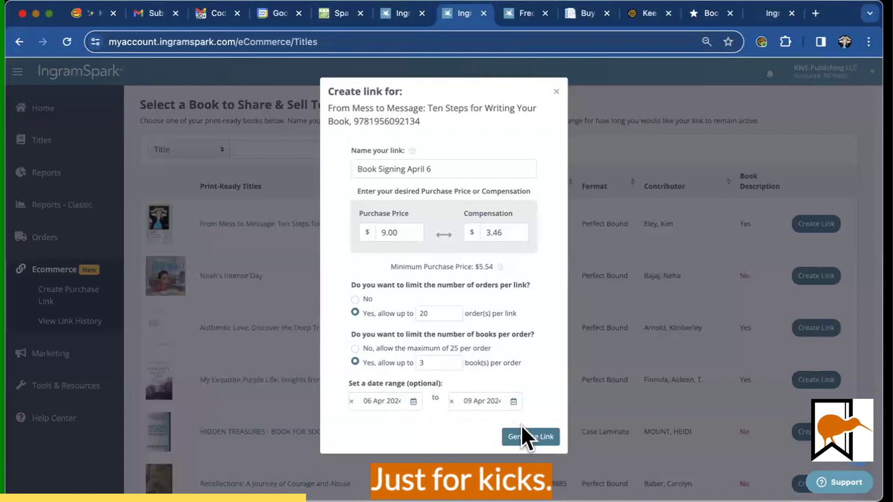
Generate the link, opt to email its QR code, HTML tag and link, and close the confirmation
left_click(527, 437)
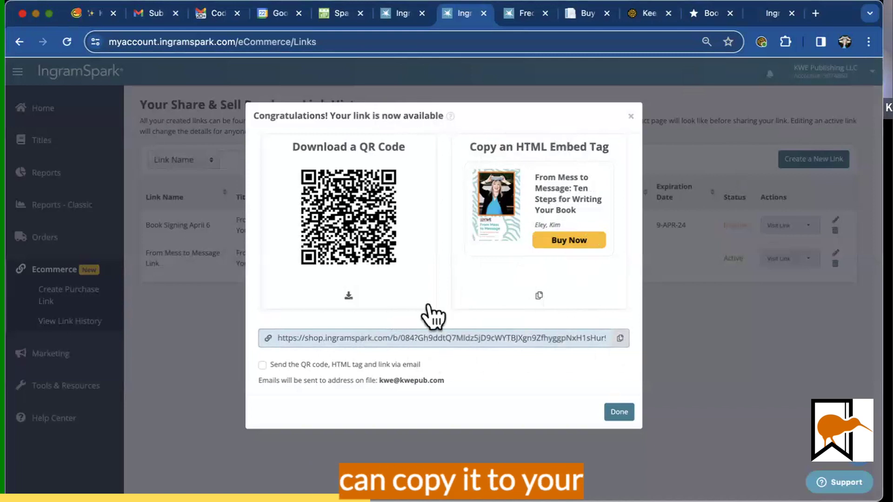
left_click(262, 365)
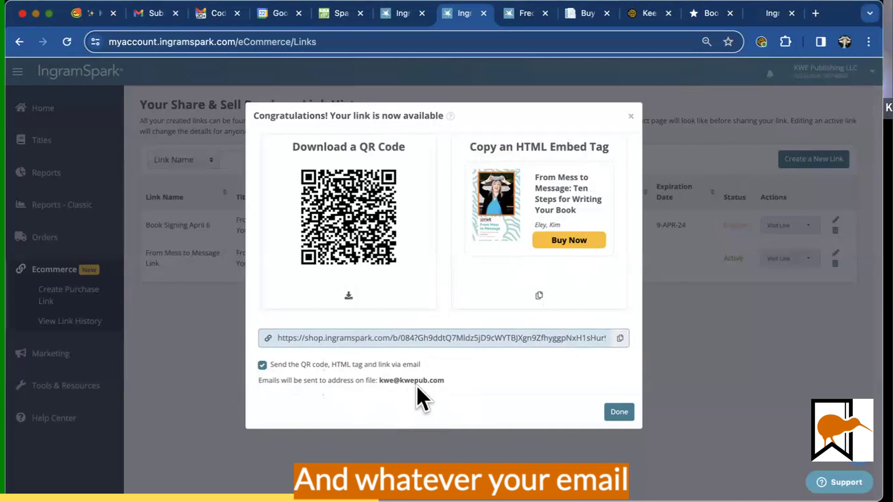
left_click(616, 410)
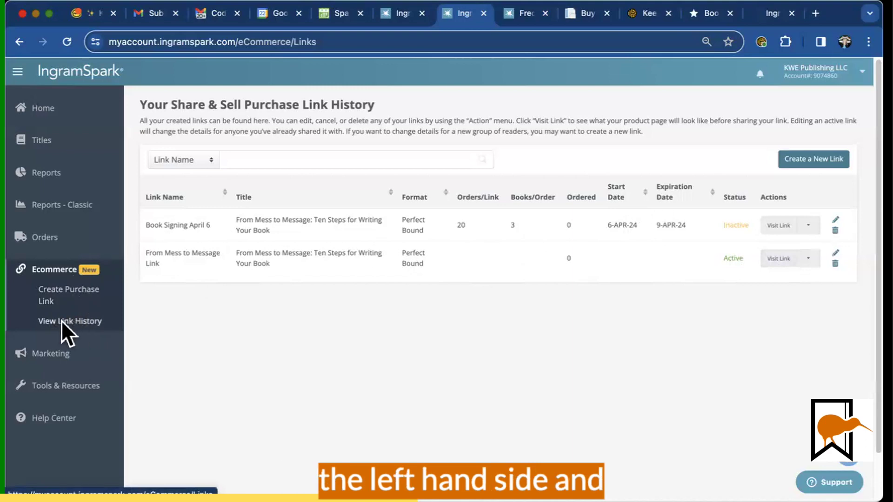
Open the active link's storefront page and add one paperback copy to the cart
left_click(780, 258)
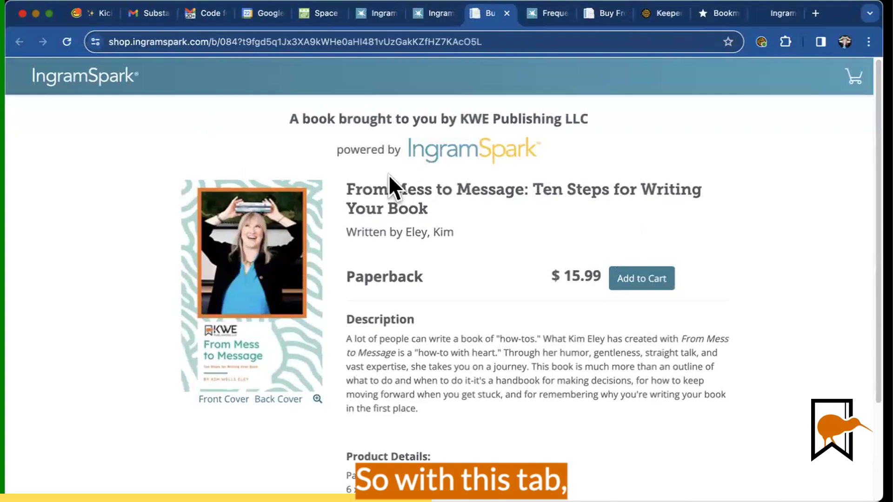
scroll(486, 284, "down", 5)
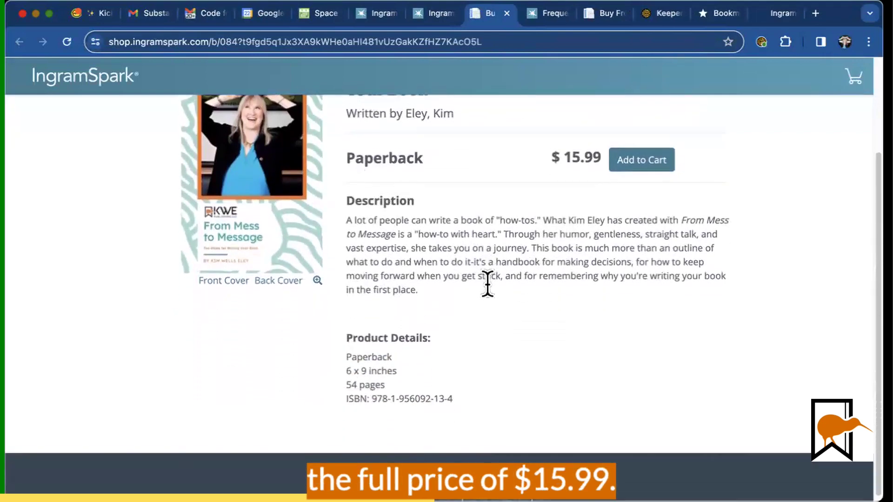
scroll(487, 283, "up", 5)
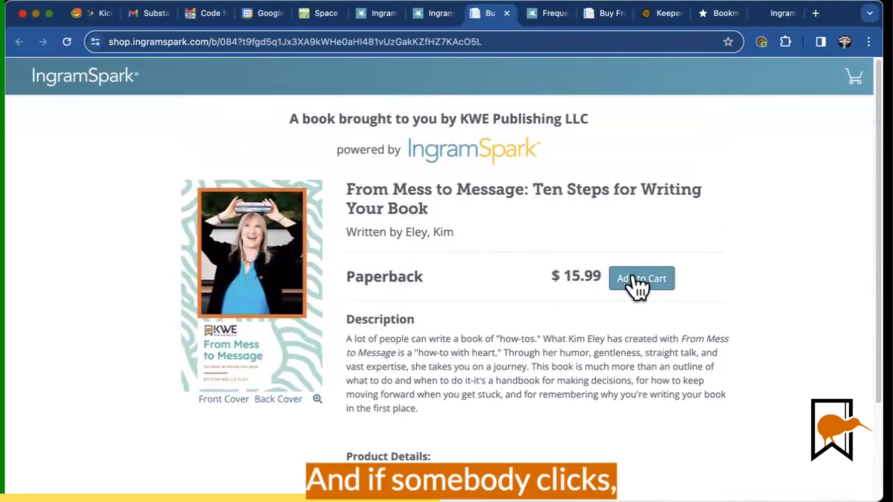
scroll(637, 283, "down", 1)
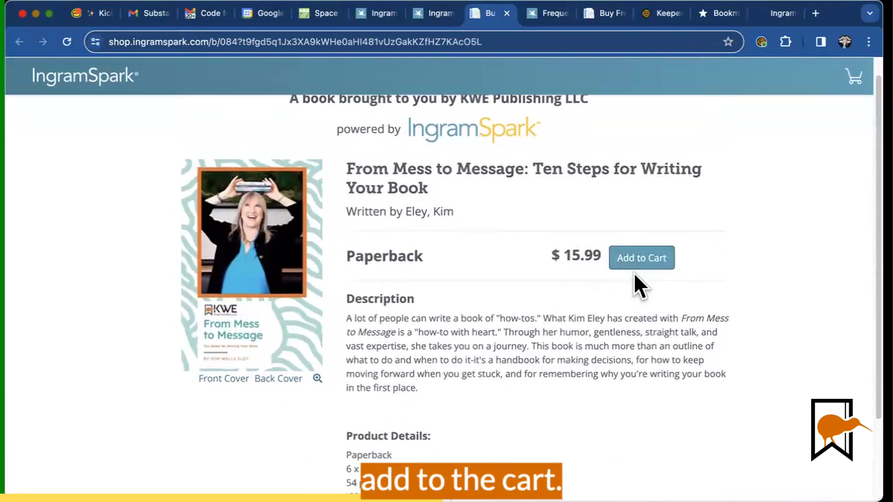
scroll(321, 135, "up", 1)
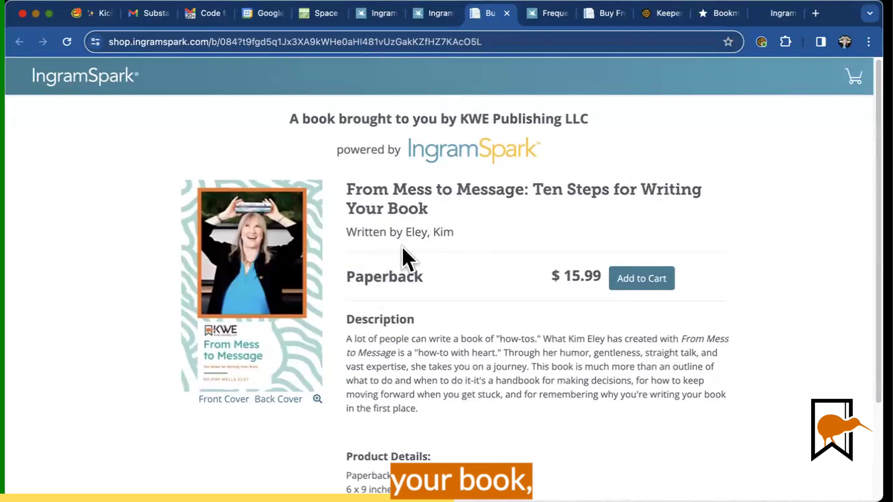
scroll(415, 324, "down", 3)
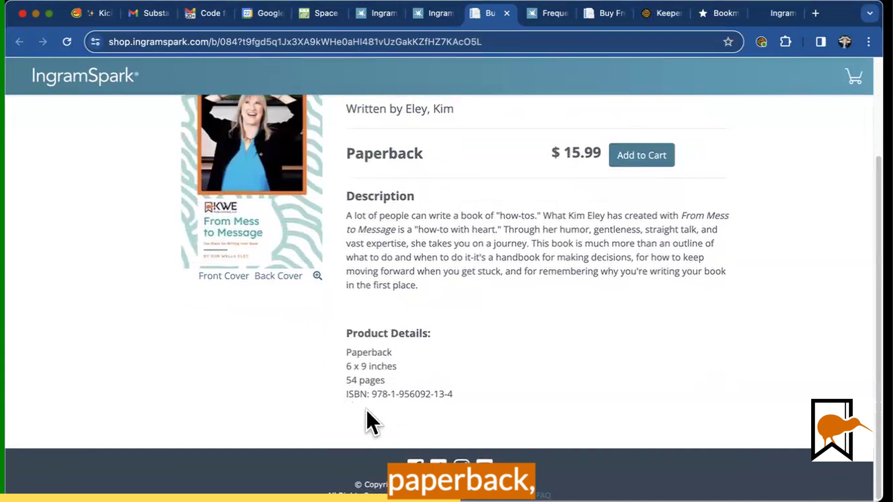
scroll(435, 400, "up", 3)
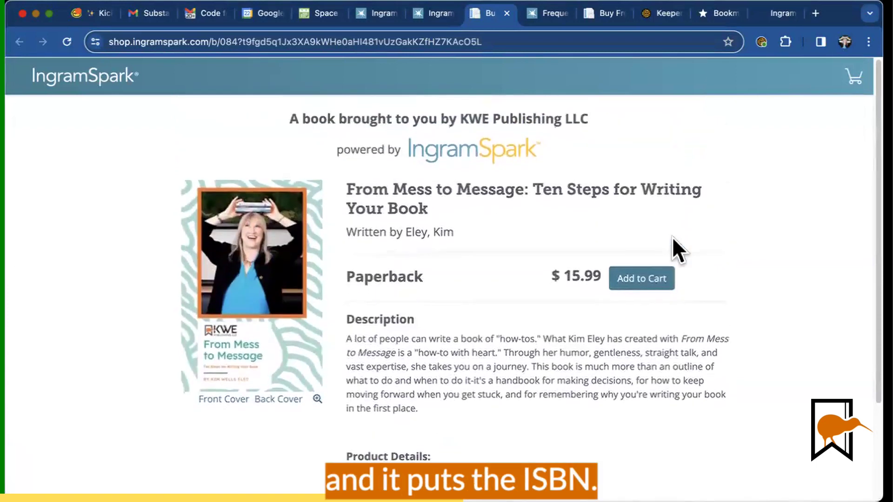
left_click(639, 280)
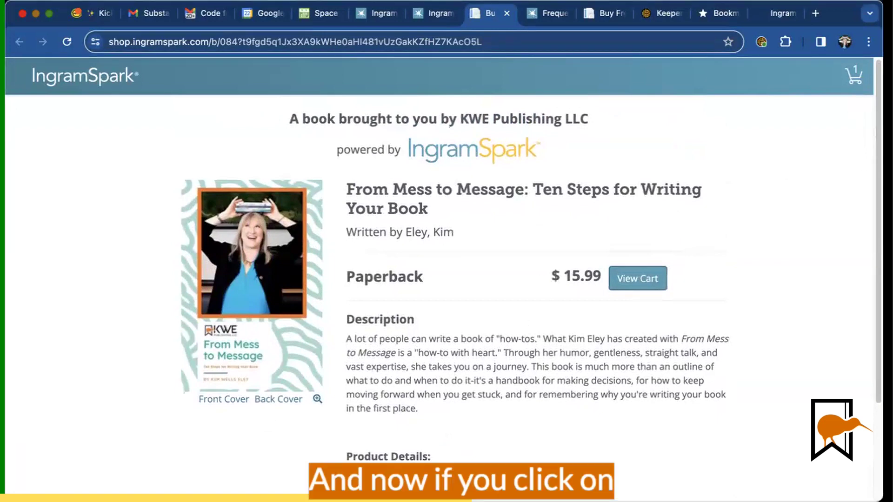
In the cart, raise the paperback quantity to 2, noting the 25-per-order limit
left_click(628, 284)
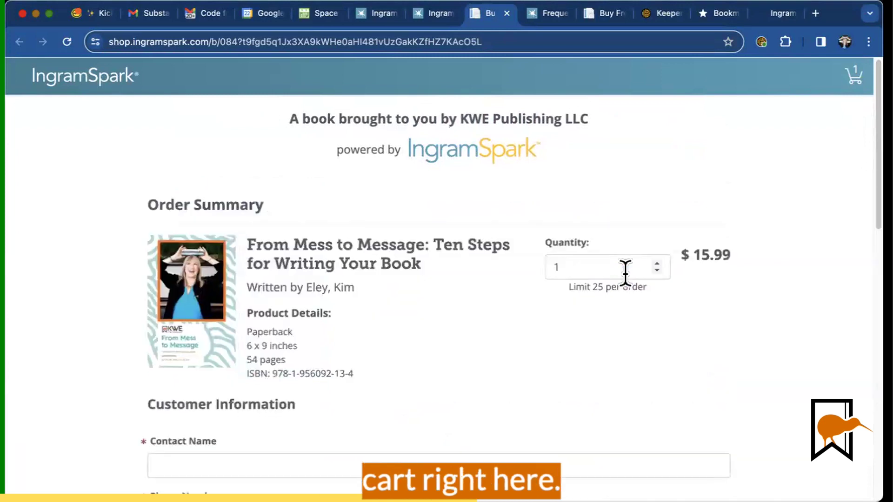
scroll(623, 273, "down", 3)
scroll(623, 273, "up", 2)
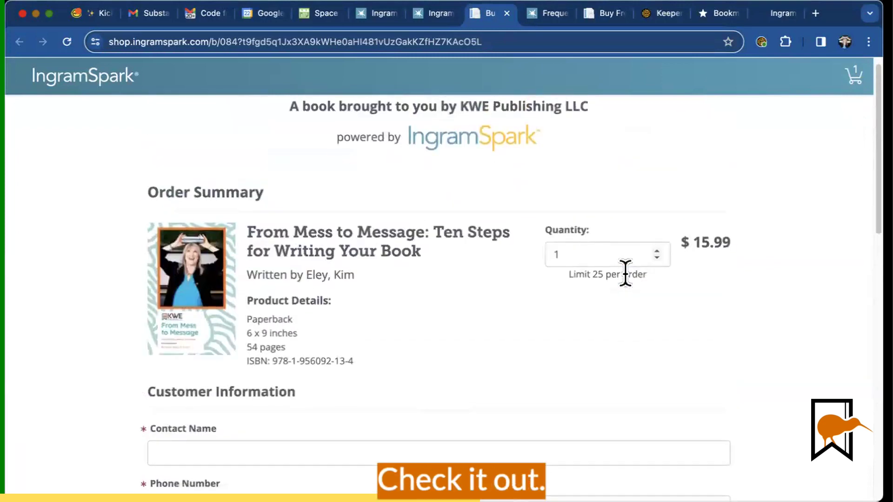
left_click(657, 252)
scroll(642, 288, "down", 3)
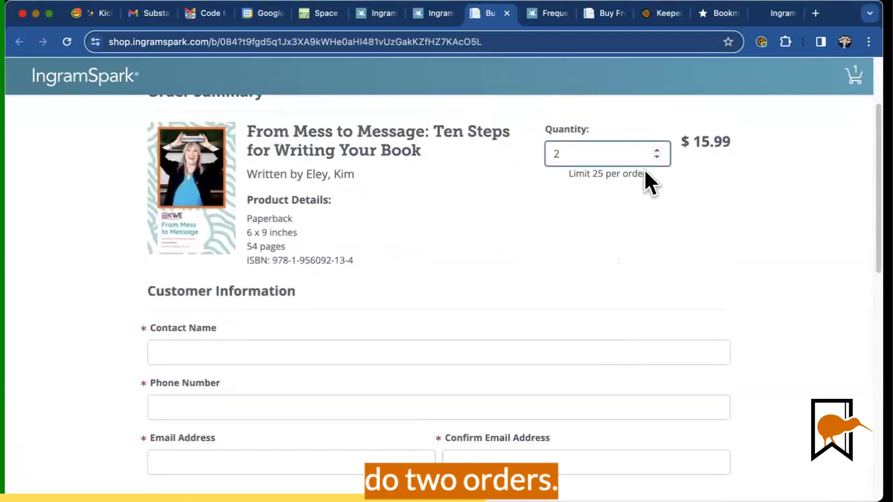
left_click_drag(568, 175, 645, 175)
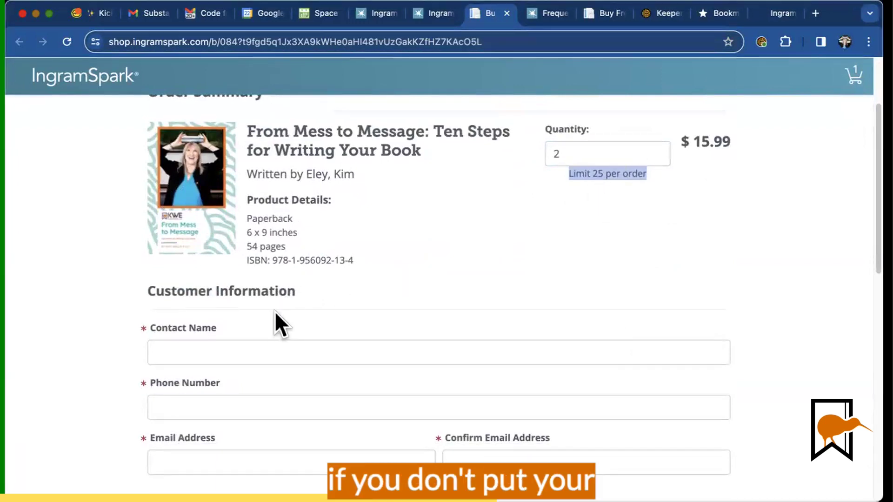
Fill the customer and shipping details from the saved contact and continue to shipping options
scroll(275, 316, "down", 2)
left_click(209, 281)
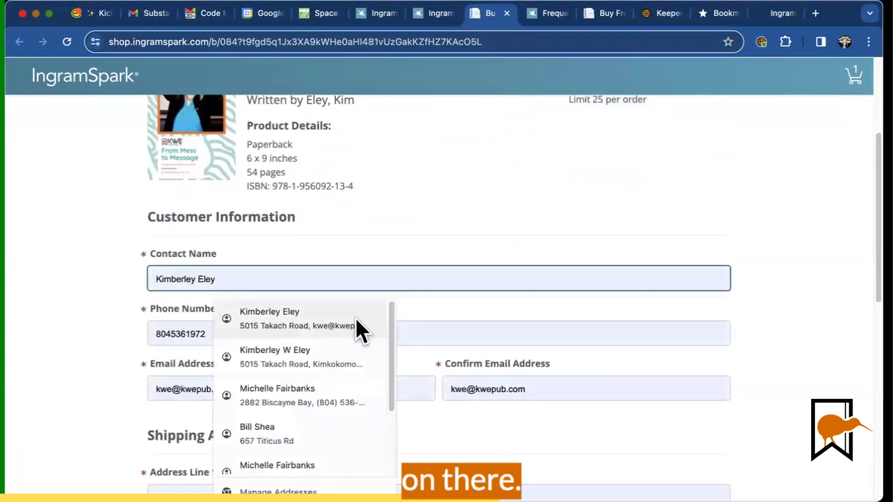
left_click(353, 317)
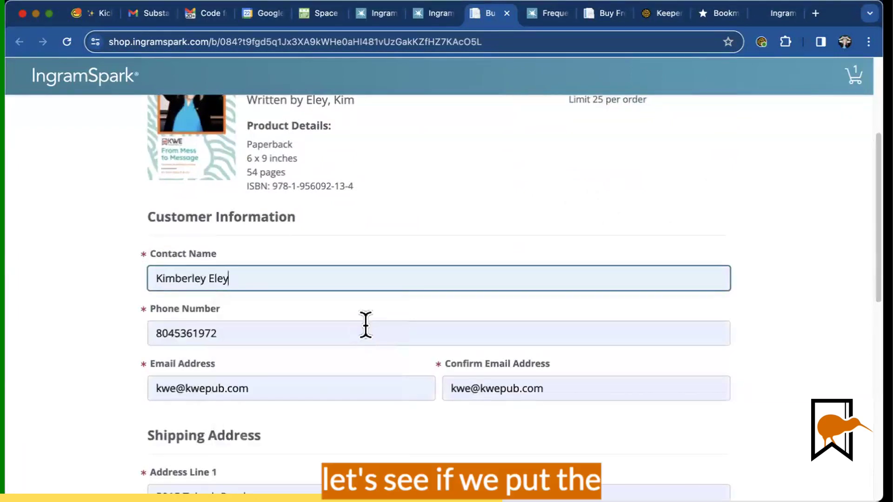
scroll(444, 383, "down", 10)
scroll(444, 383, "down", 2)
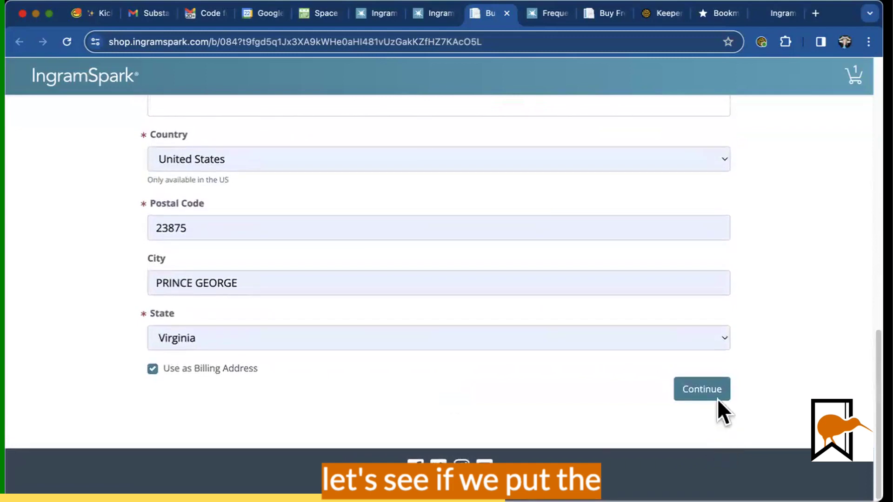
left_click(715, 398)
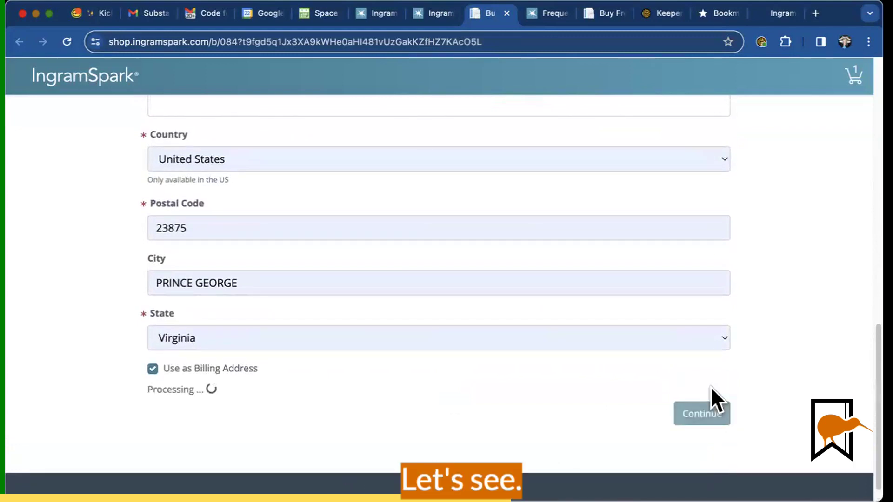
scroll(513, 276, "up", 10)
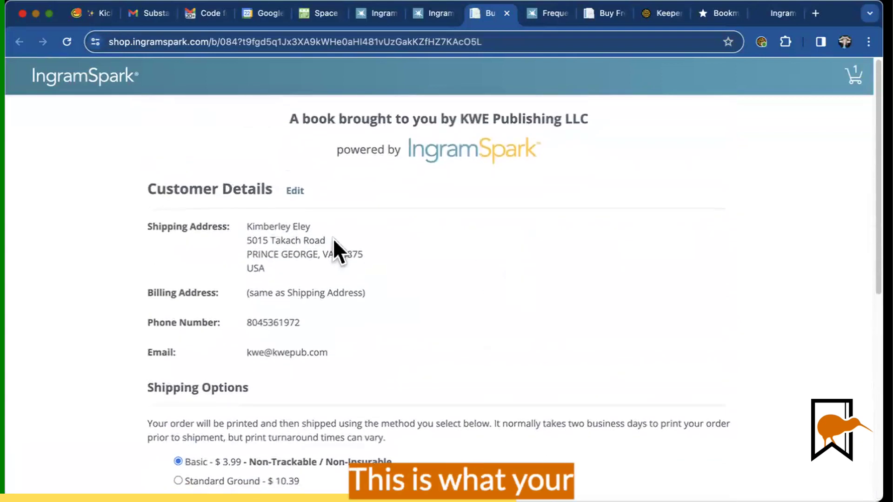
scroll(264, 214, "down", 2)
scroll(263, 217, "down", 5)
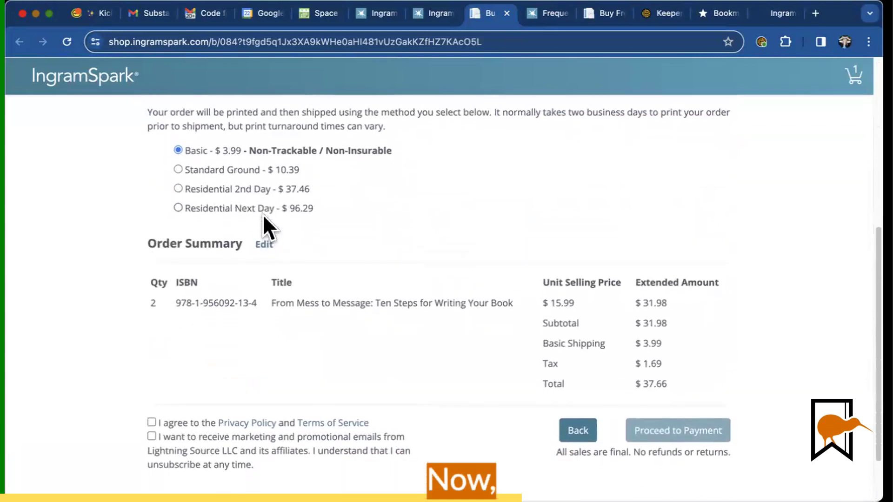
left_click_drag(148, 113, 415, 132)
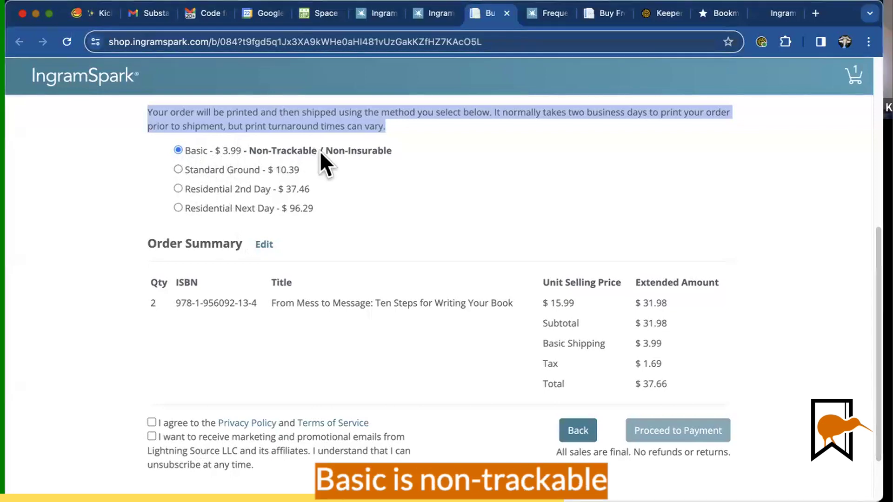
left_click(406, 129)
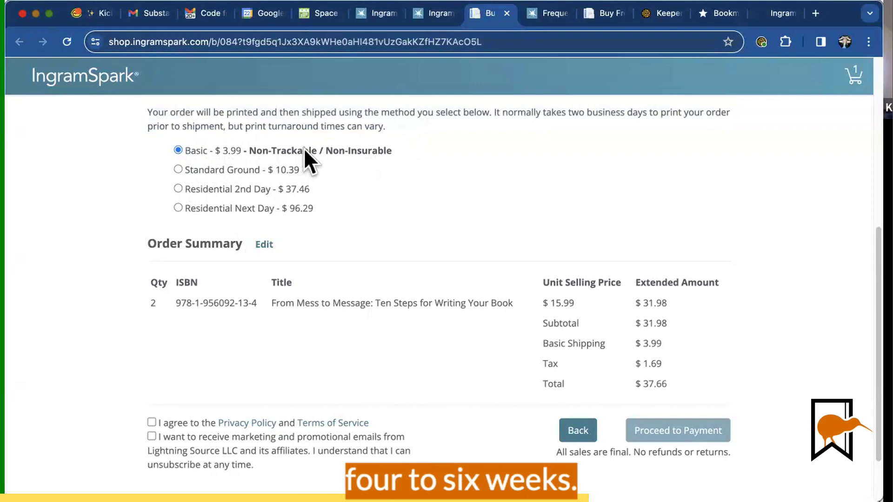
Compare Standard Ground with Residential Next Day shipping, choosing Next Day for a $129.96 total
left_click(179, 170)
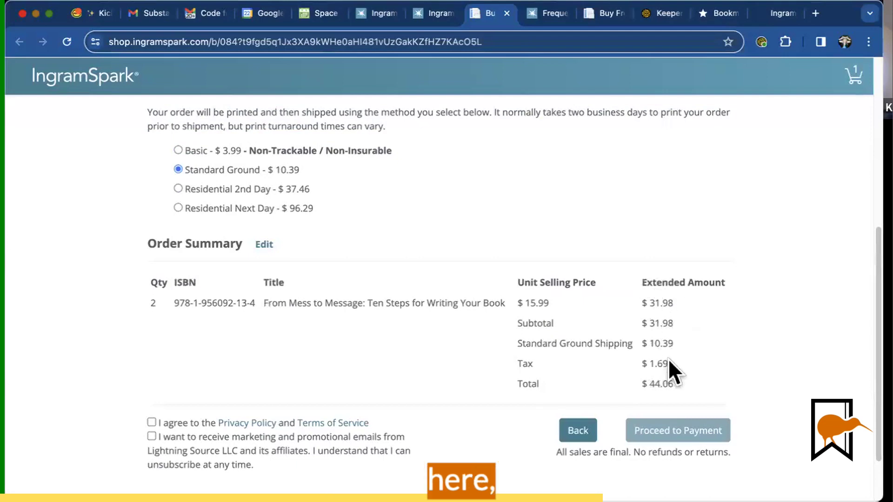
left_click_drag(648, 343, 696, 344)
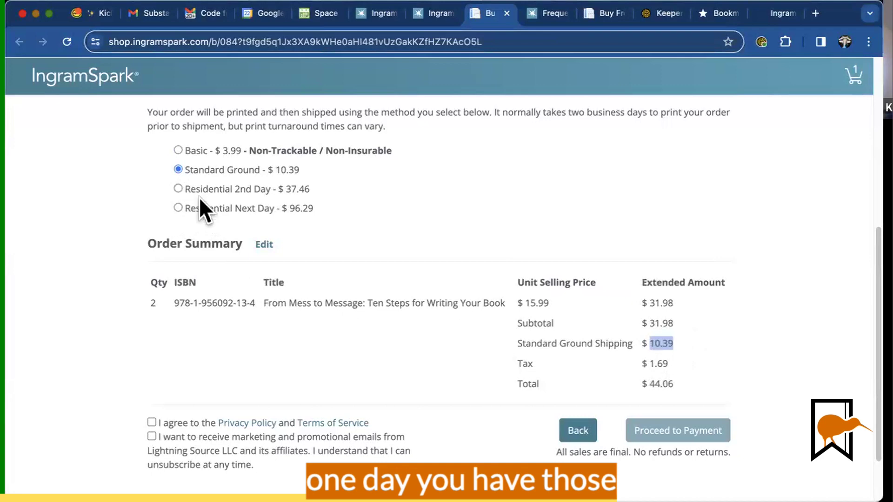
left_click(177, 209)
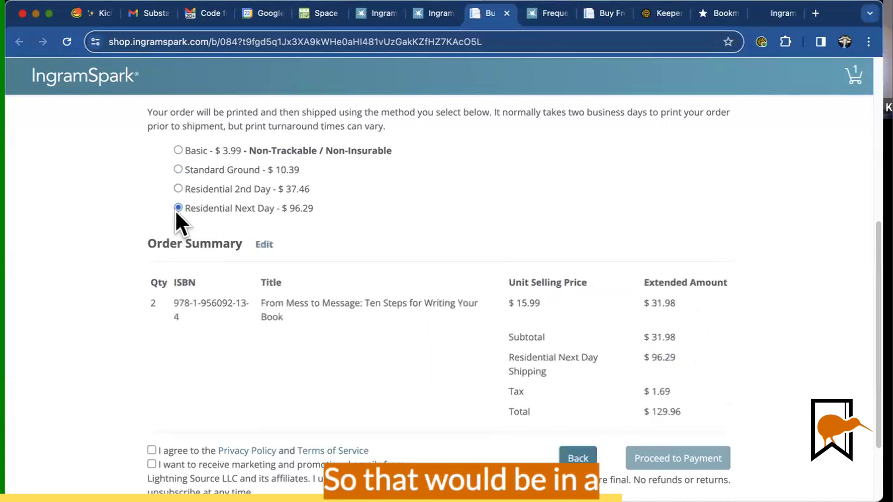
scroll(353, 239, "down", 3)
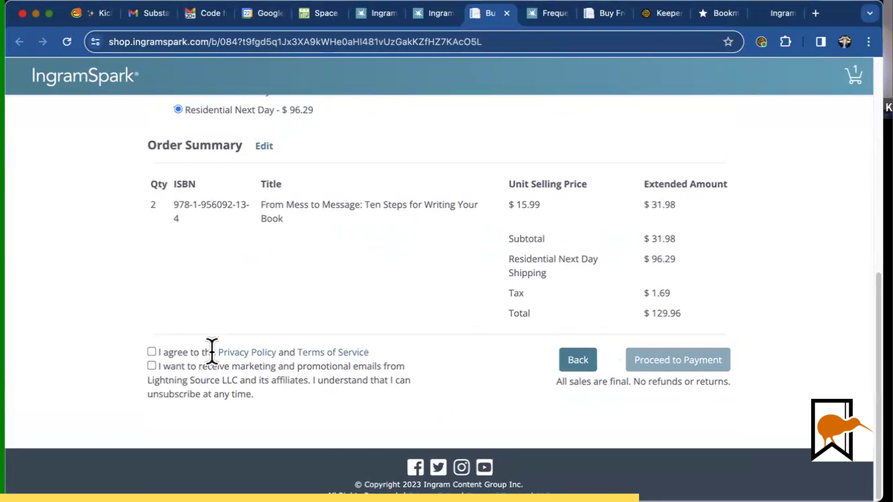
scroll(368, 362, "up", 10)
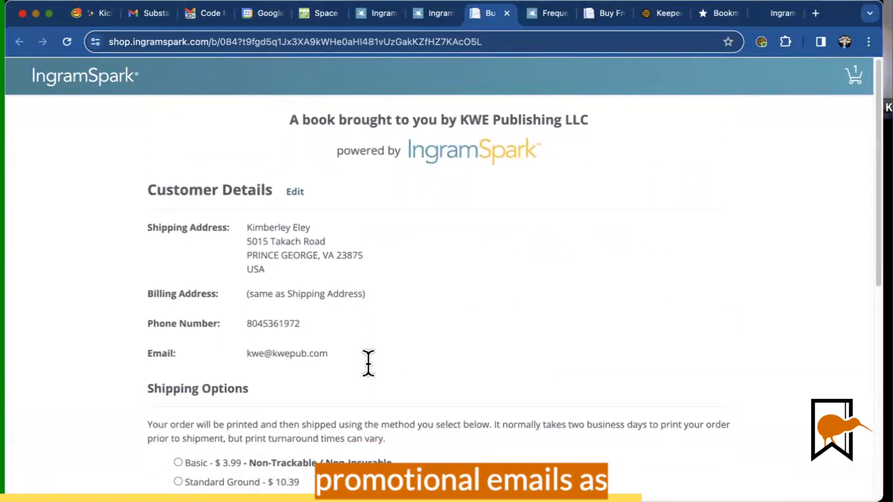
scroll(180, 292, "down", 2)
scroll(180, 291, "down", 6)
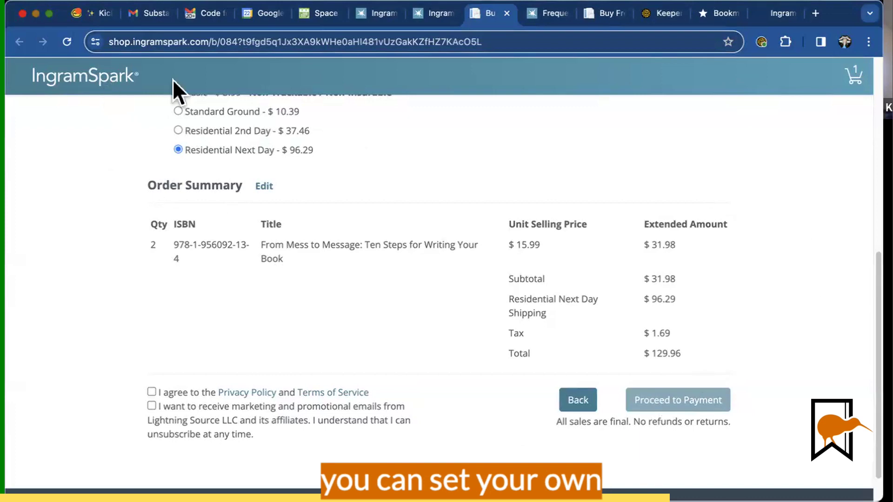
Glance at the FAQ, return to Link History, and briefly preview the active link's storefront
left_click(559, 13)
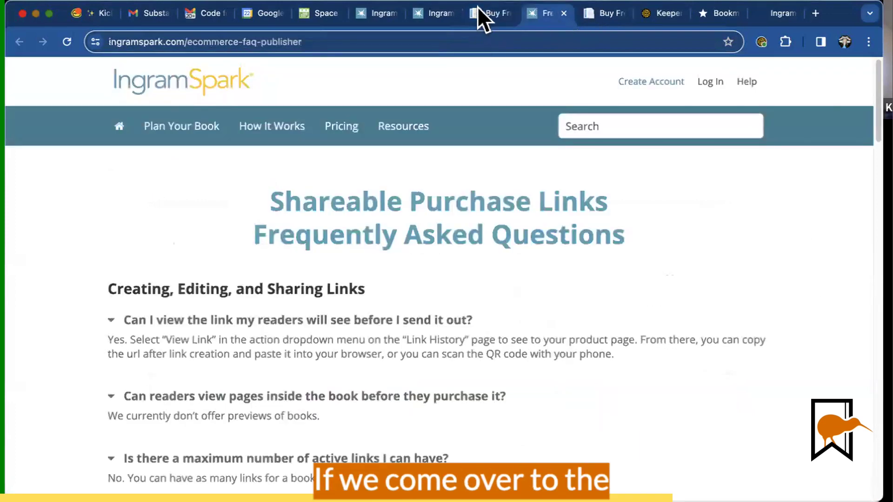
left_click(440, 10)
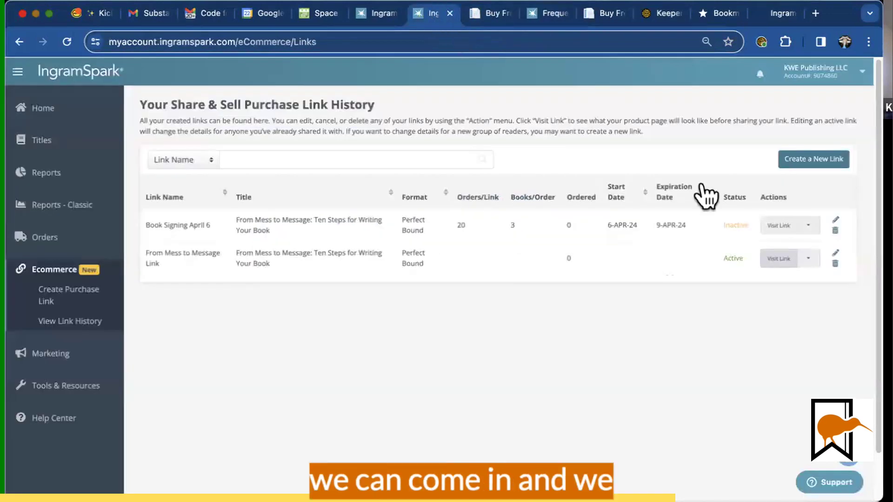
left_click(785, 257)
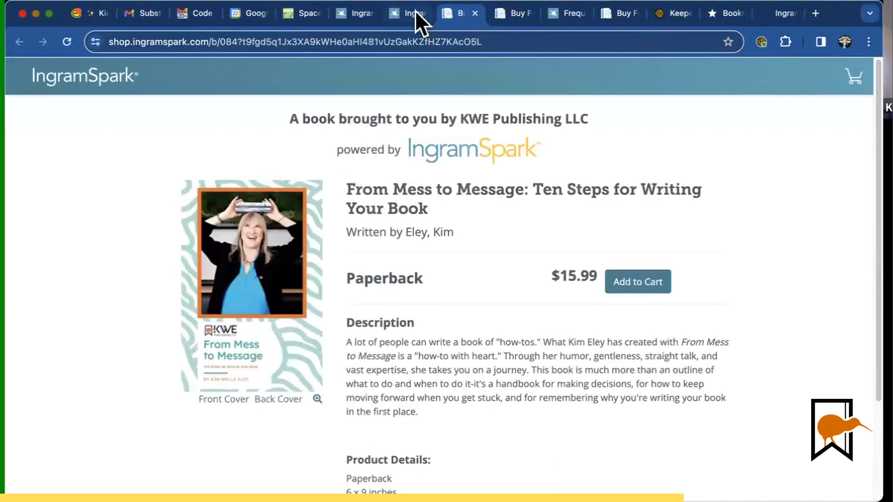
key("super+w")
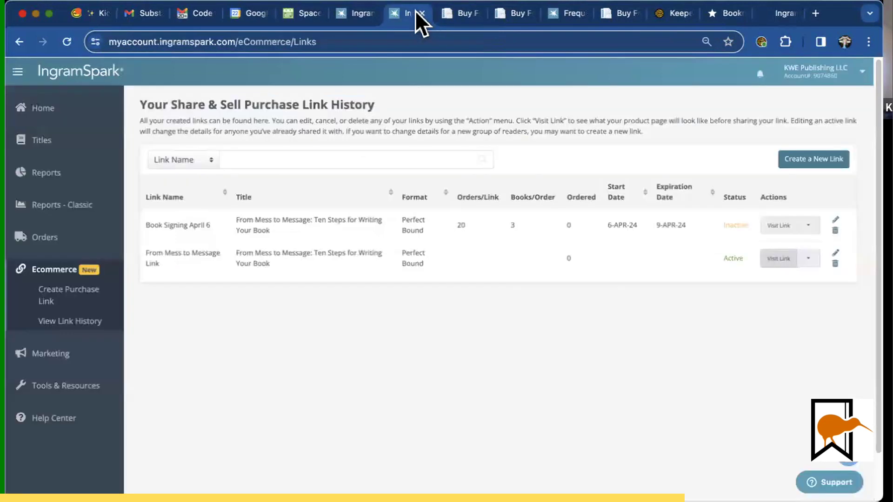
Lower the active link's price from 15.99 to 6.00, recalculating compensation to 0.46
left_click(836, 253)
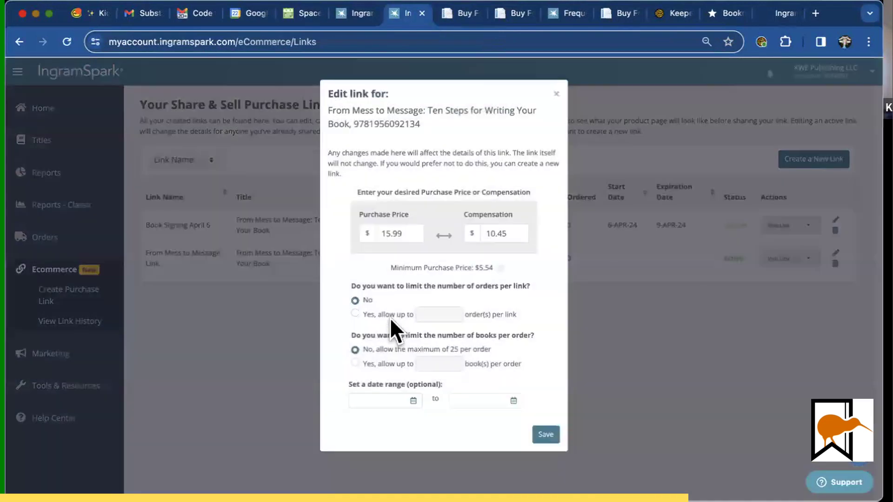
left_click(399, 233)
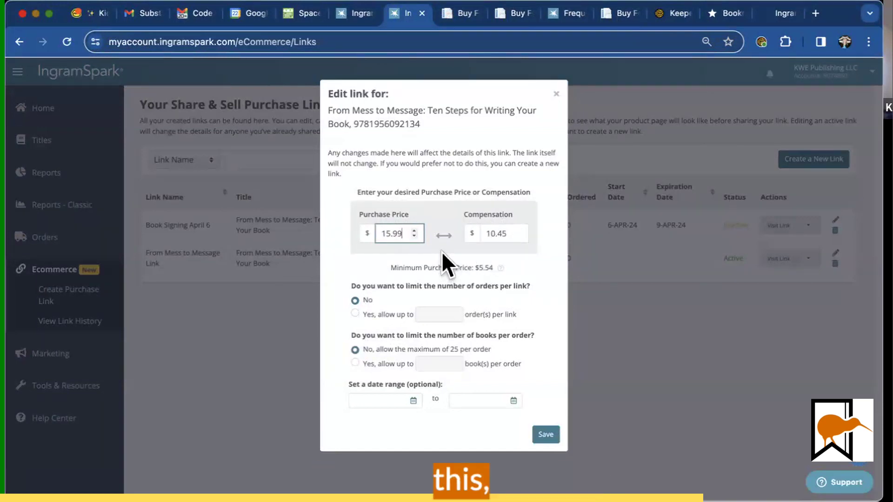
key("BackSpace")
key("BackSpace")
key("BackSpace")
key("BackSpace")
key("BackSpace")
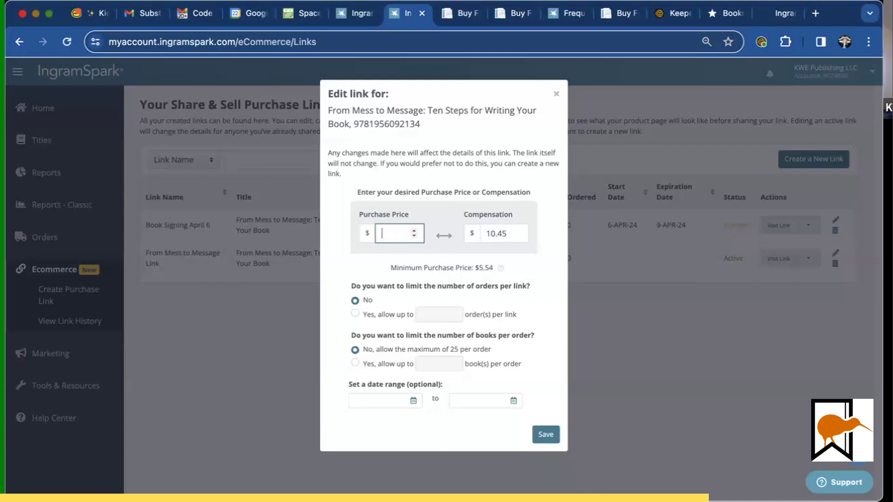
type("6.00")
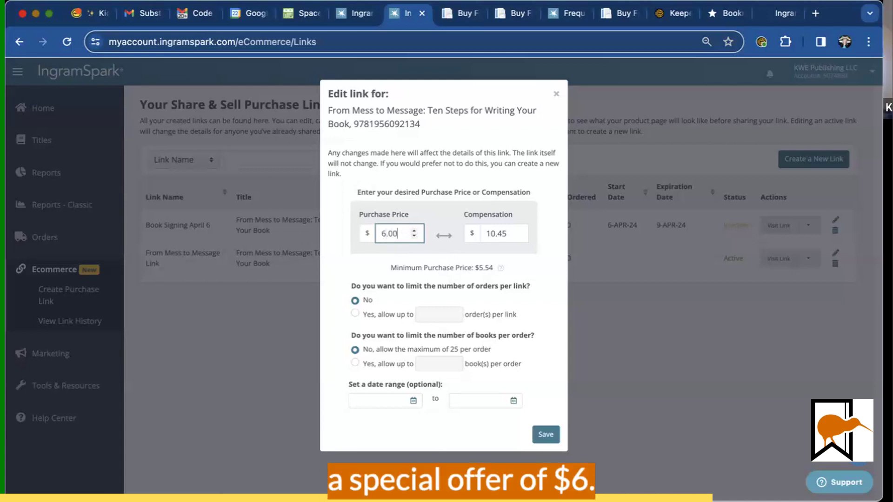
key("Tab")
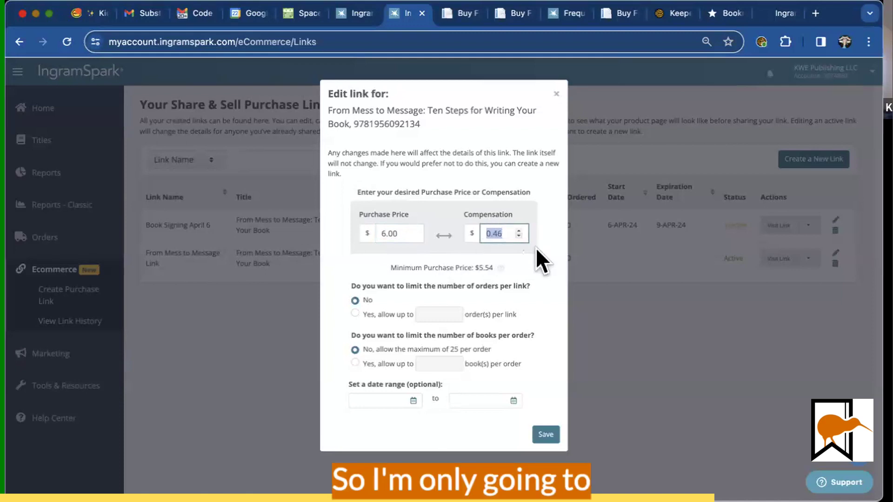
Accept the recalculated 0.46 compensation and close the Edit link dialog
left_click(541, 284)
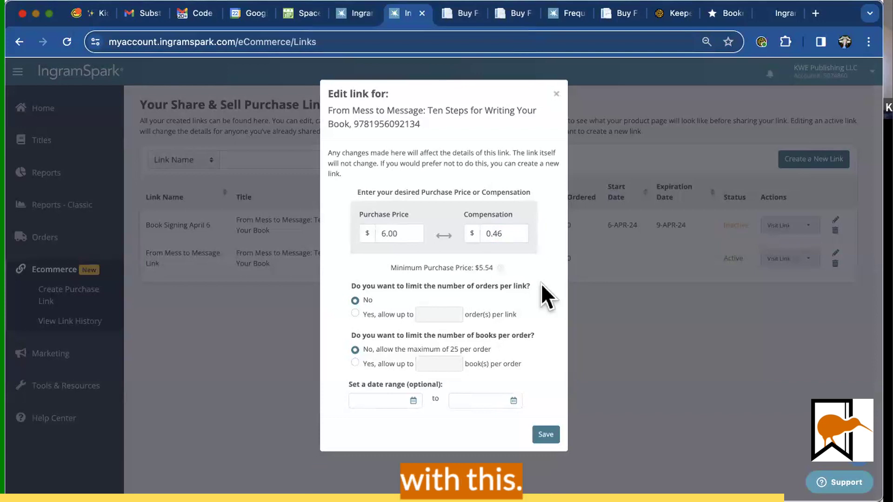
left_click(557, 93)
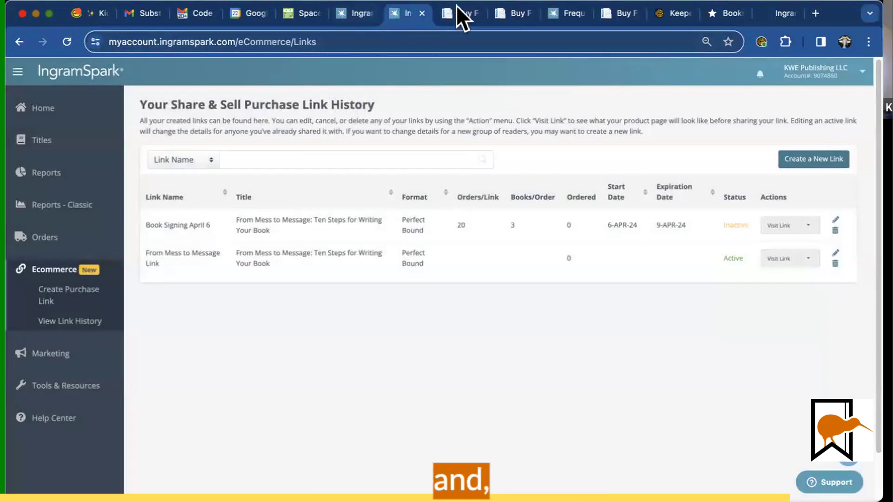
Read the purchase-links FAQ answers on payment timing and reader privacy
left_click(470, 12)
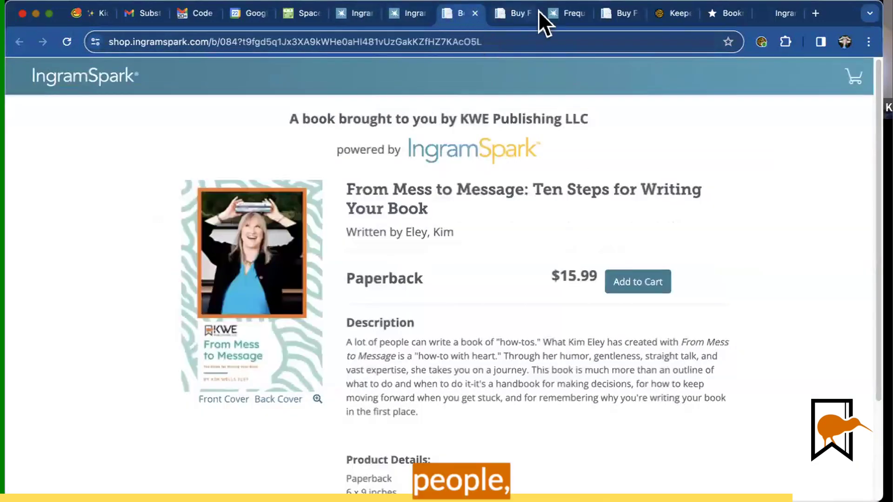
left_click(560, 14)
scroll(533, 281, "down", 20)
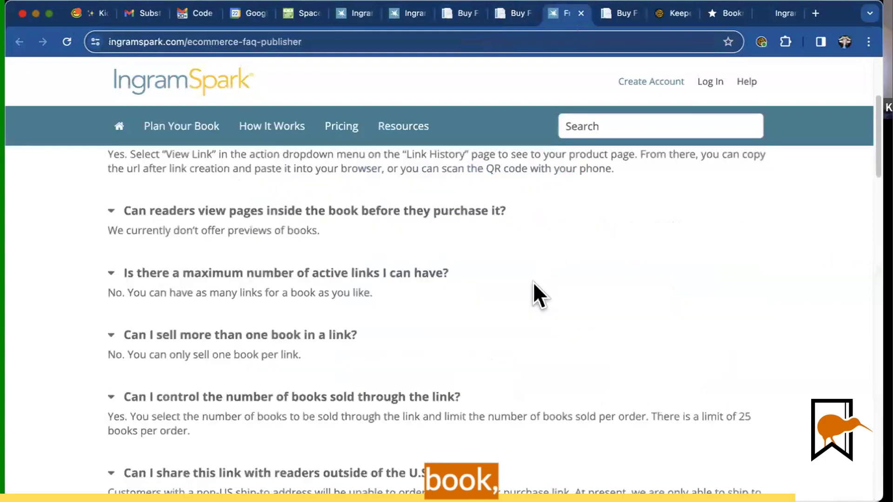
scroll(533, 281, "down", 10)
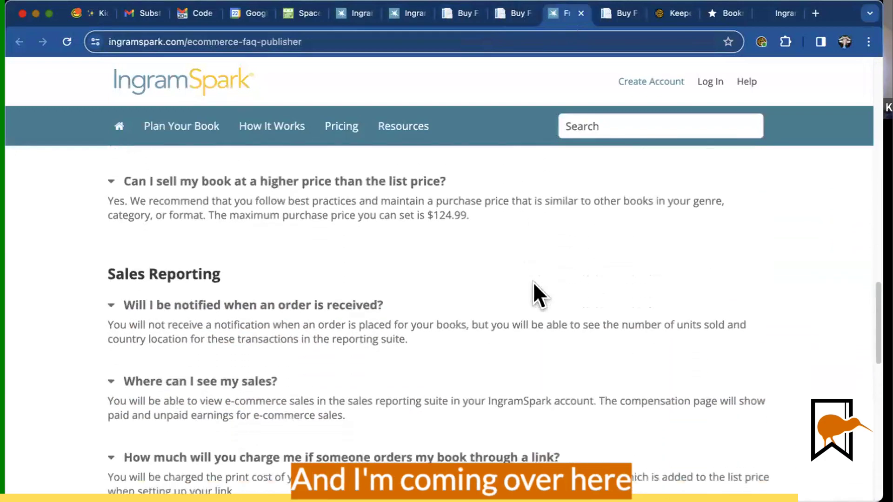
triple_click(533, 281)
left_click(414, 252)
scroll(431, 316, "down", 1)
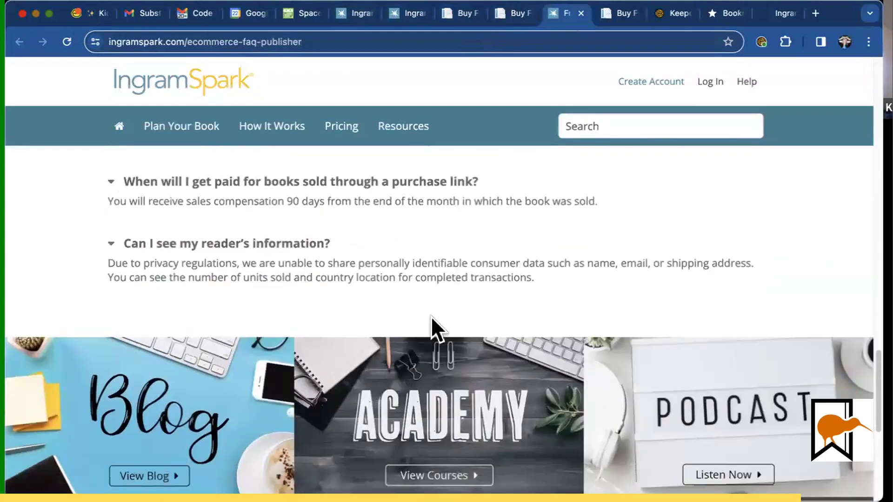
triple_click(345, 278)
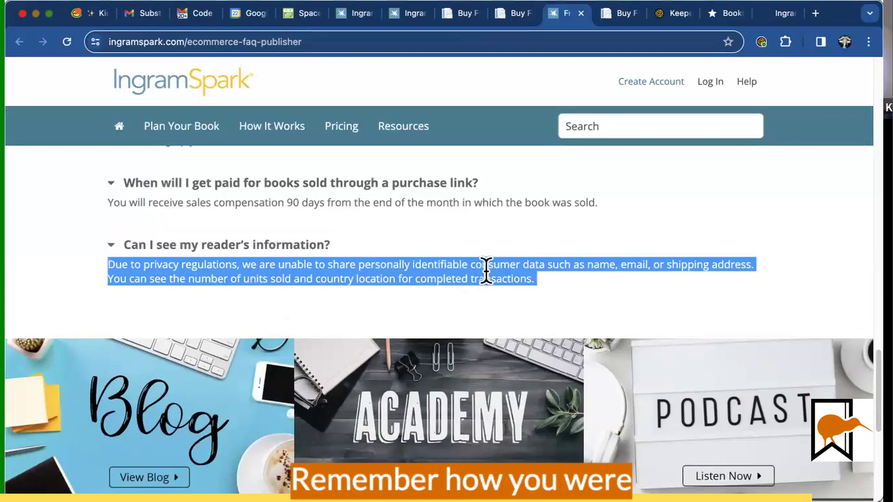
Return to the Purchase Link History and highlight the Book Signing April 6 link name
left_click(456, 11)
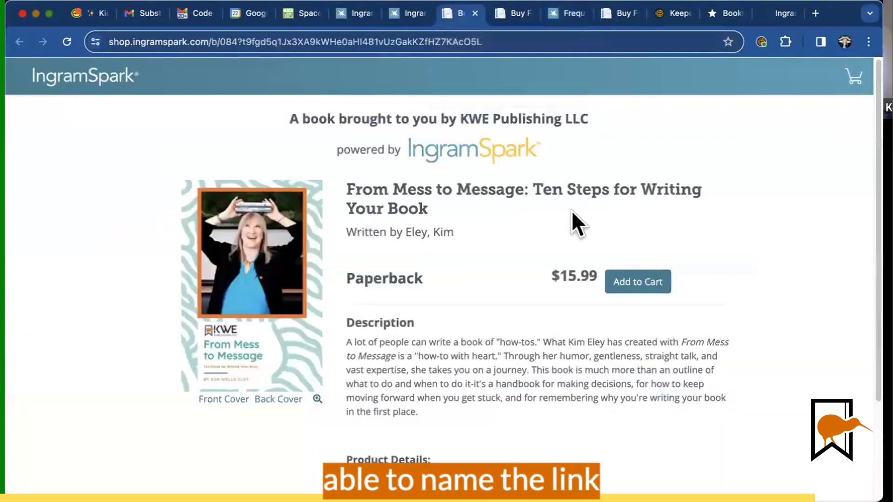
left_click(409, 7)
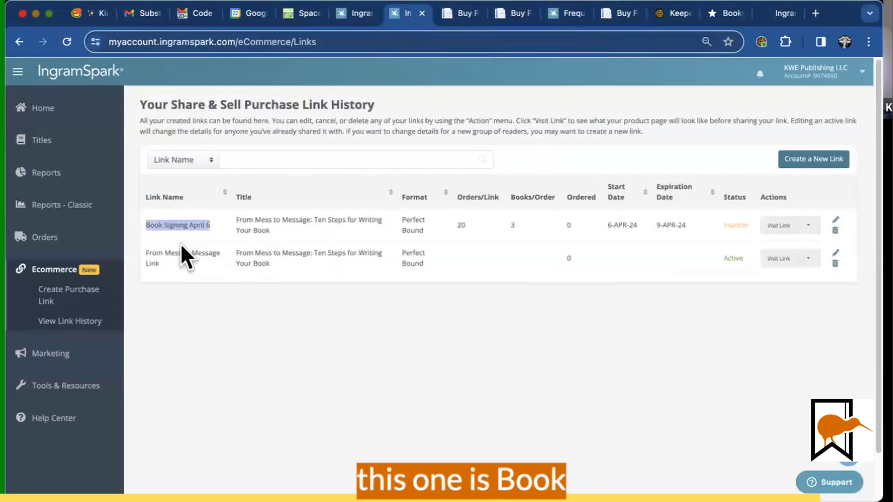
triple_click(160, 225)
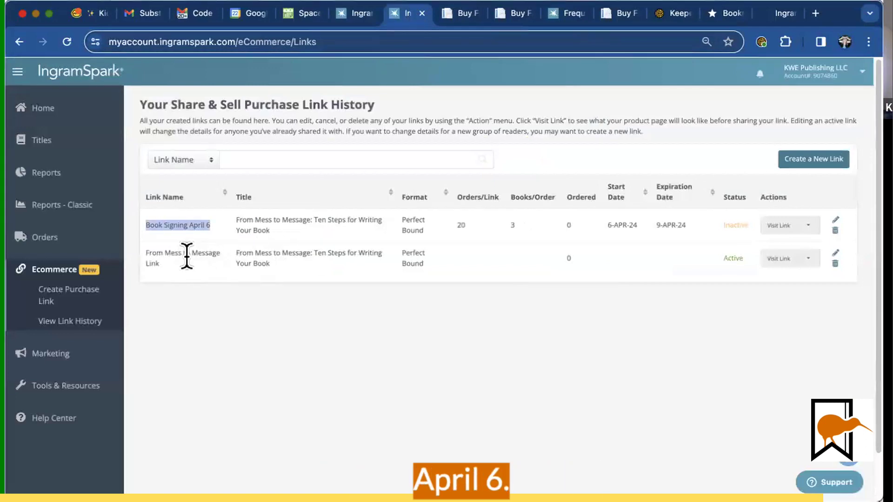